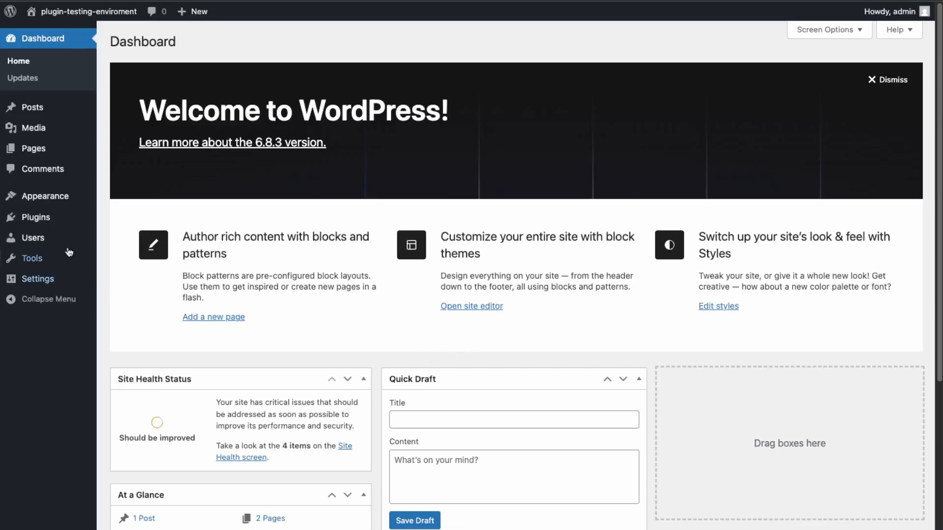
Go to the Add Plugins page from the Plugins menu in the sidebar
{"action": "mouse_move", "coordinate": [39, 217]}
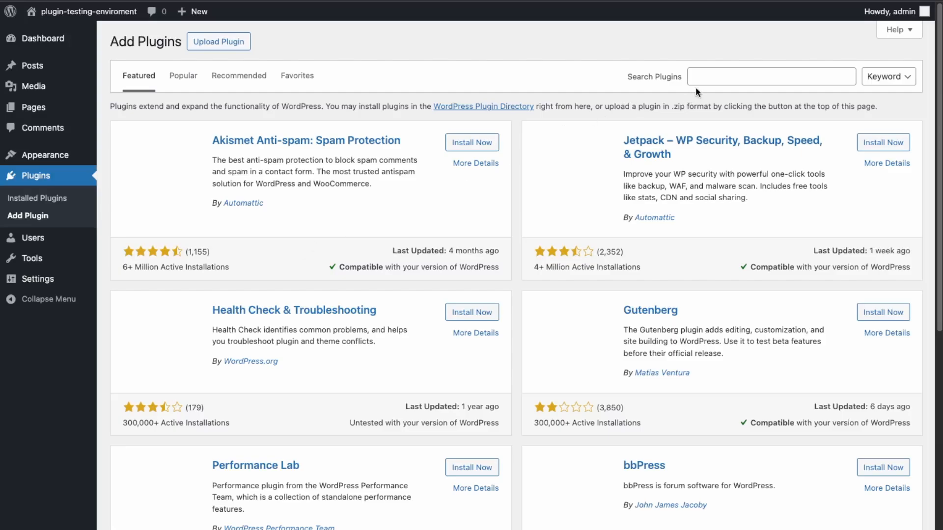
Search for 'members', then install and activate Members – Membership & User Role Editor
{"action": "left_click", "coordinate": [702, 81]}
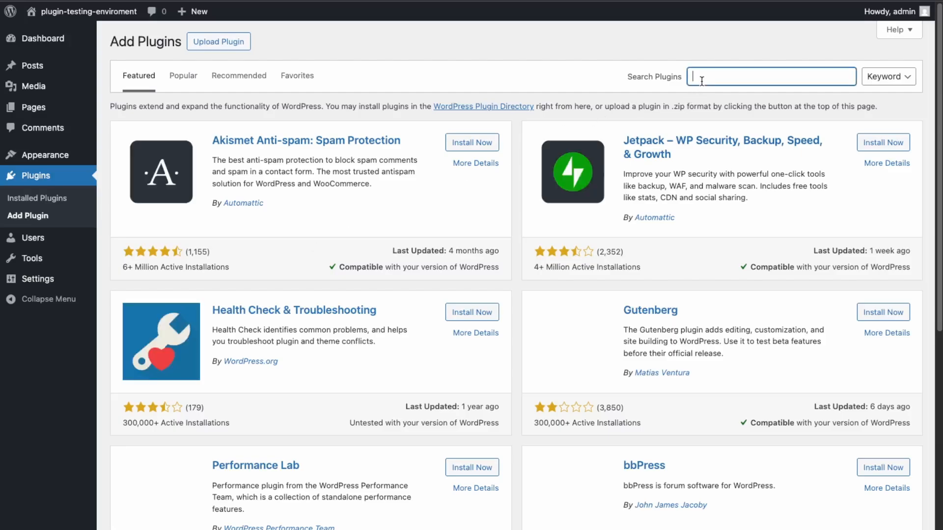
{"action": "type", "text": "members"}
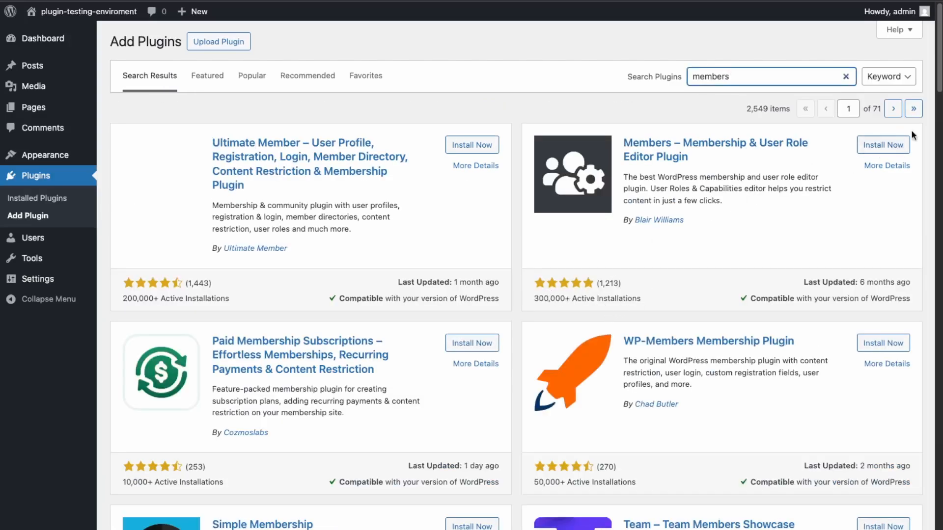
{"action": "left_click", "coordinate": [893, 150]}
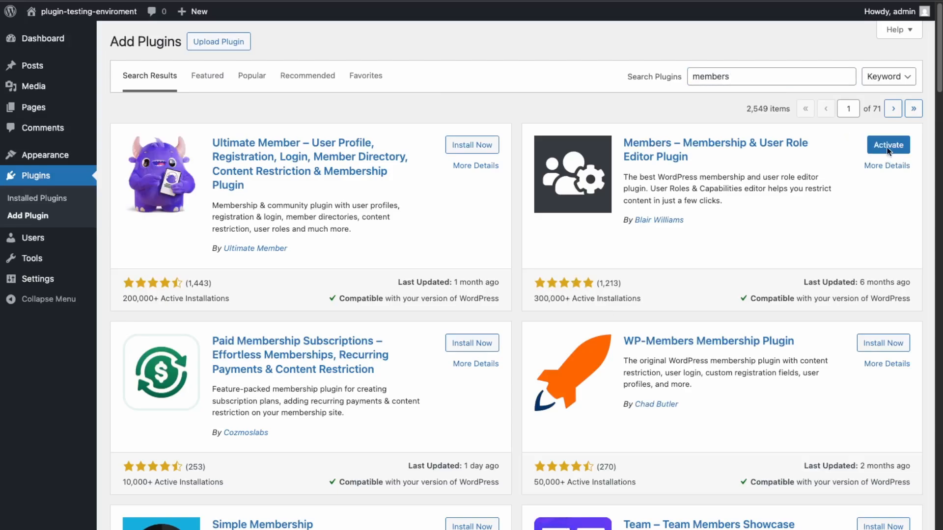
{"action": "left_click", "coordinate": [889, 150]}
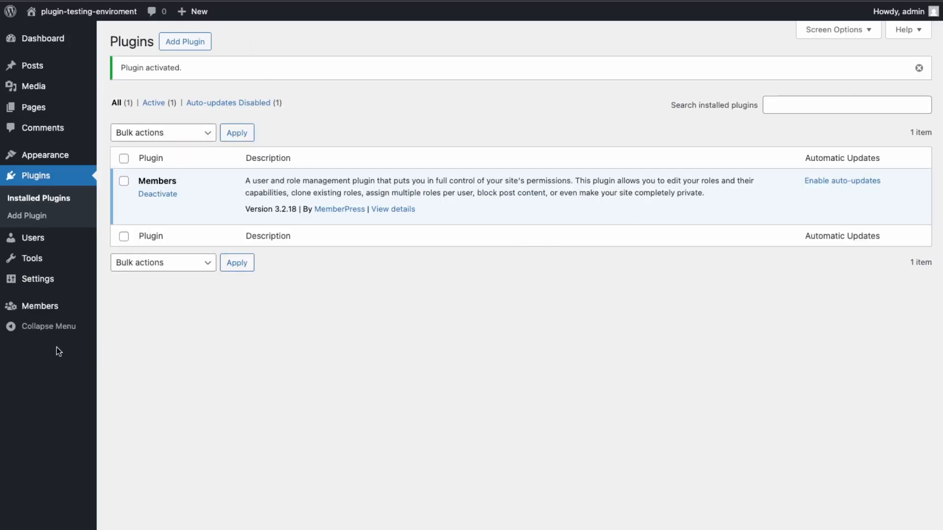
{"action": "mouse_move", "coordinate": [49, 308]}
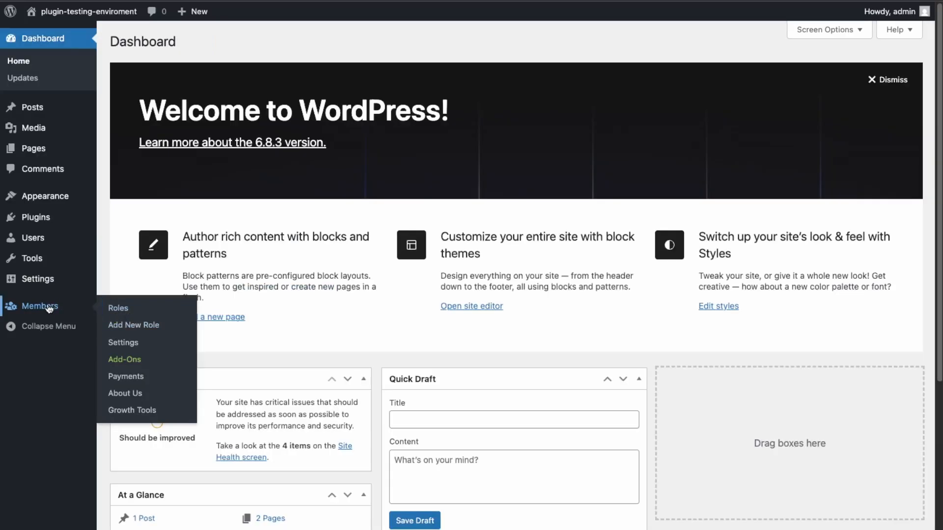
Go to Members > Roles and start adding a new role
{"action": "left_click", "coordinate": [118, 308]}
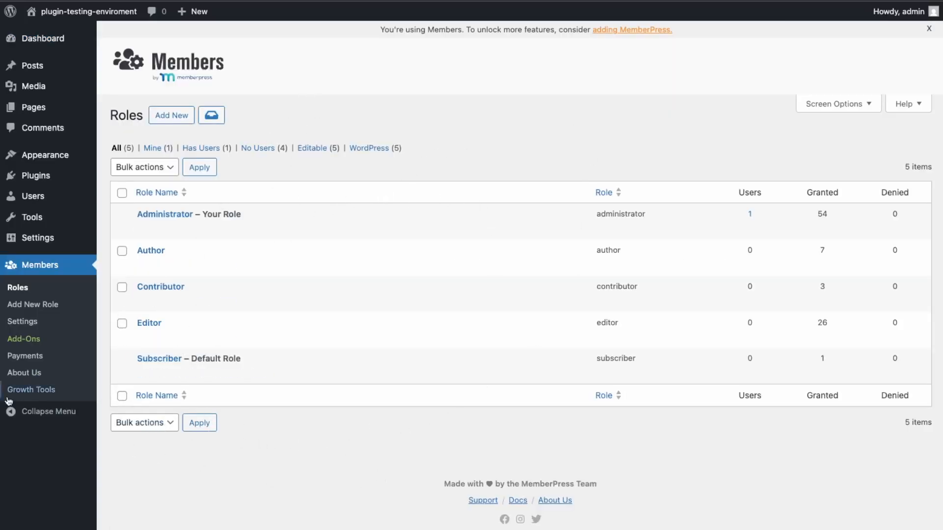
{"action": "left_click", "coordinate": [27, 308]}
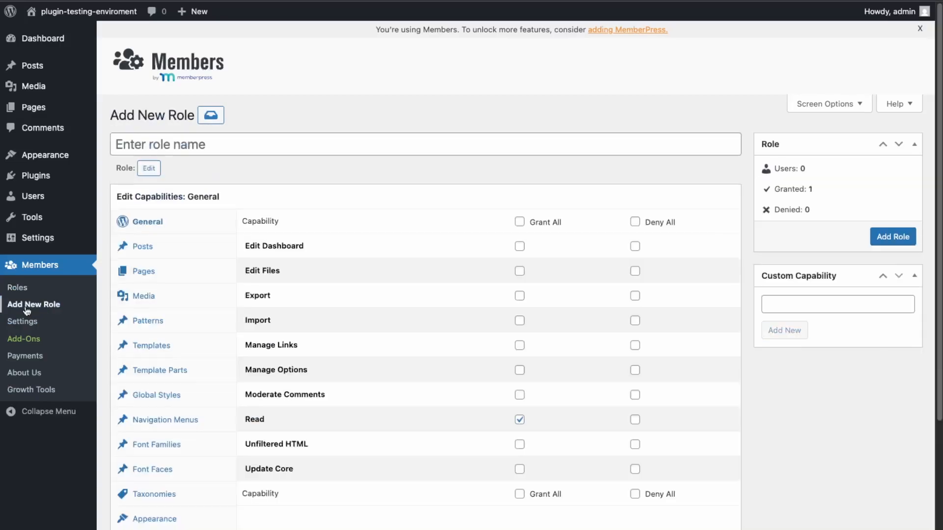
Name the new role 'Premium Member' and show its Posts capabilities
{"action": "left_click", "coordinate": [277, 136]}
{"action": "type", "text": "Premium Member"}
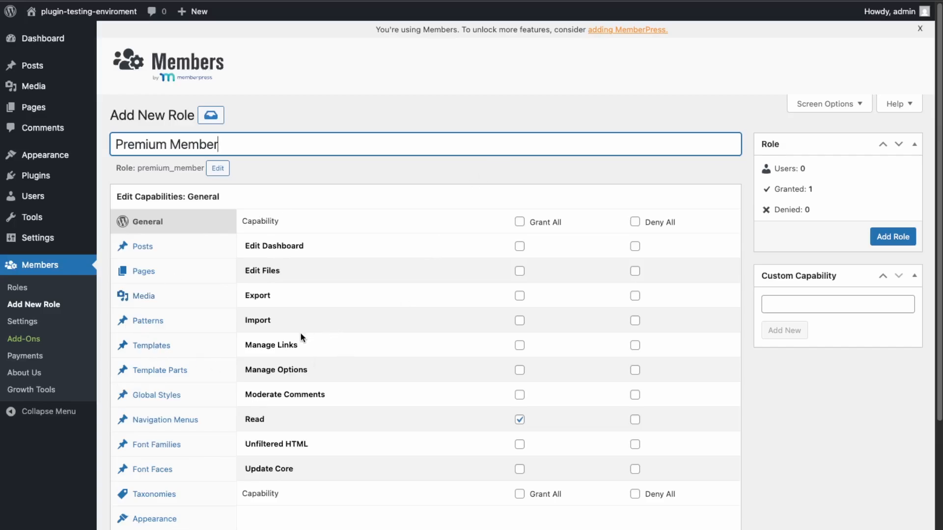
{"action": "scroll", "coordinate": [205, 355], "scroll_direction": "down", "scroll_amount": 3}
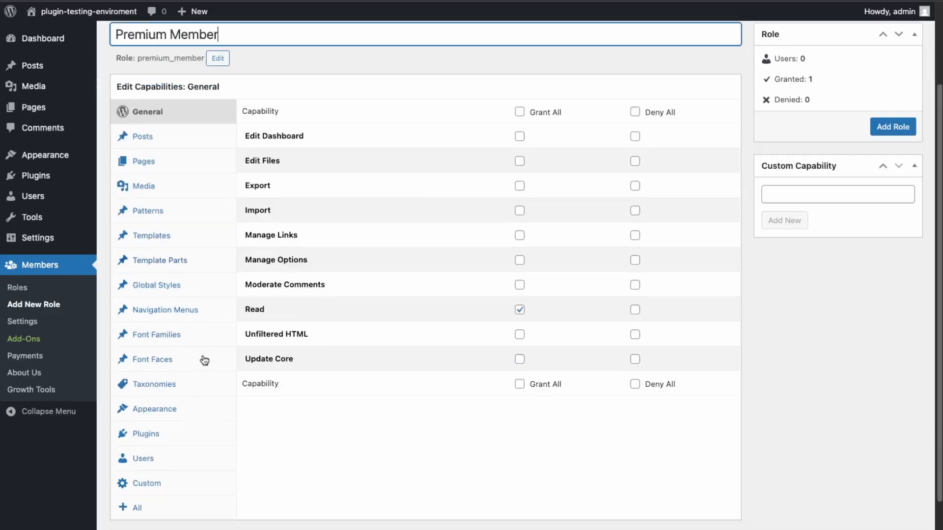
{"action": "left_click", "coordinate": [142, 485]}
{"action": "left_click", "coordinate": [147, 136]}
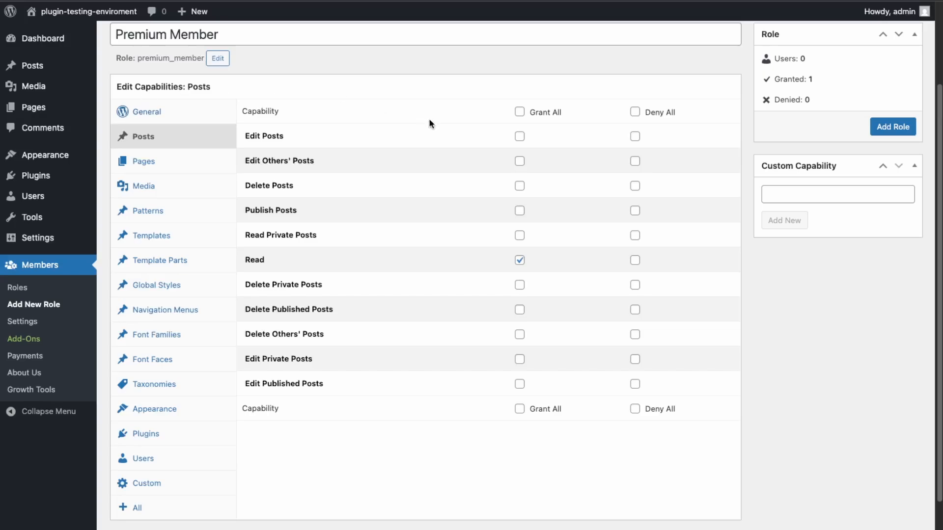
Grant Edit, Delete, Publish, Delete Published and Edit Published Posts to Premium Member
{"action": "left_click", "coordinate": [520, 137]}
{"action": "left_click", "coordinate": [519, 186]}
{"action": "left_click", "coordinate": [522, 210]}
{"action": "left_click", "coordinate": [519, 309]}
{"action": "left_click", "coordinate": [519, 387]}
Browse the Pages, Media, Patterns, Templates and Users tabs, then grant Restrict Content
{"action": "left_click", "coordinate": [157, 170]}
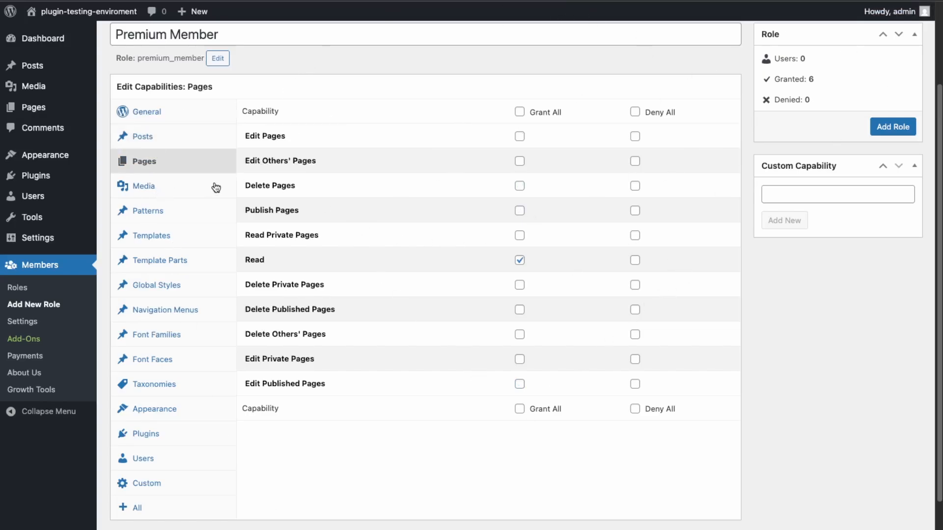
{"action": "left_click", "coordinate": [202, 193]}
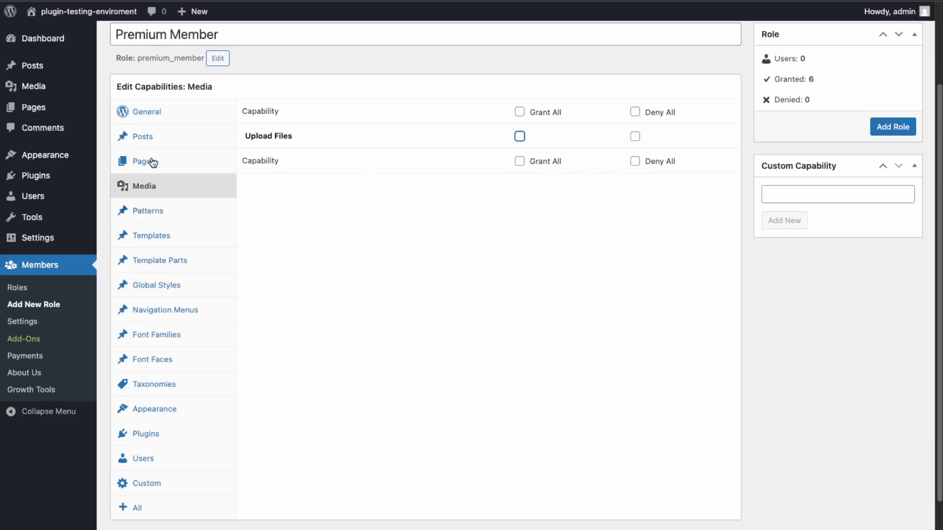
{"action": "left_click", "coordinate": [146, 211]}
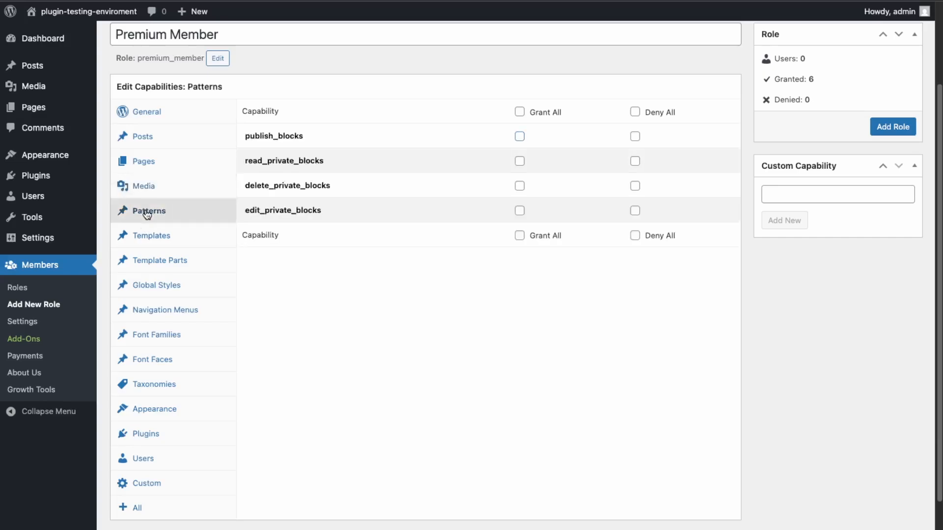
{"action": "left_click", "coordinate": [151, 238]}
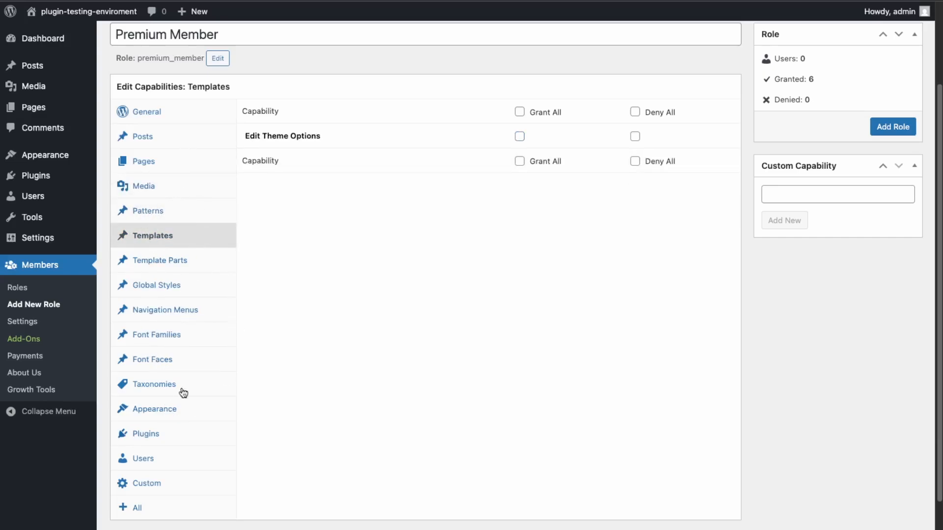
{"action": "left_click", "coordinate": [150, 464]}
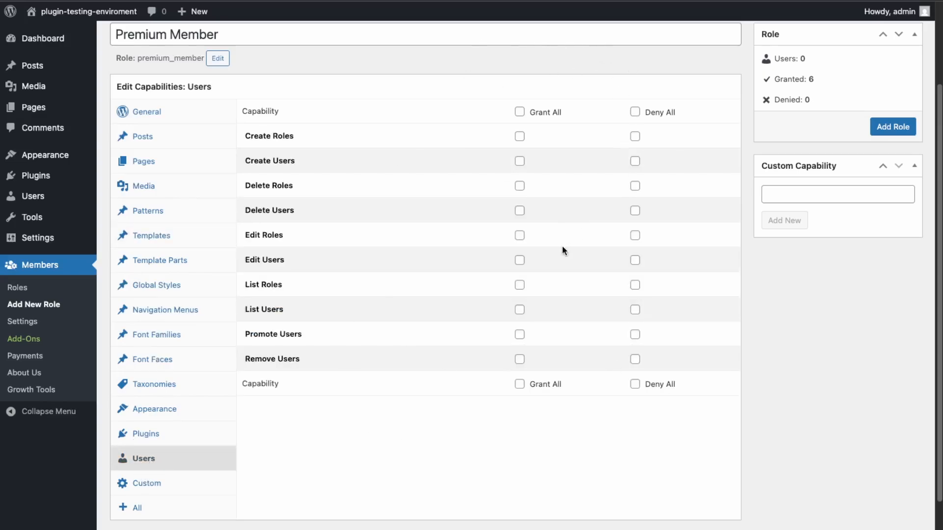
{"action": "left_click", "coordinate": [135, 490]}
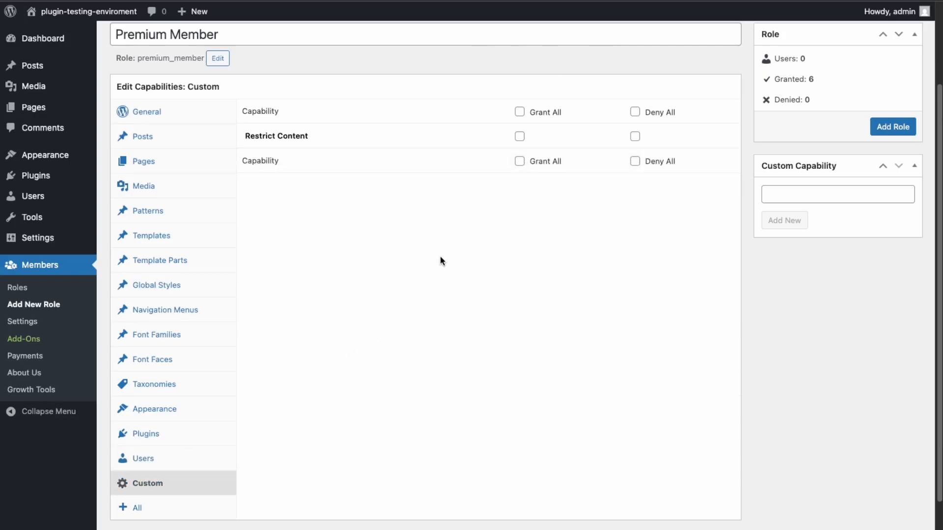
{"action": "left_click", "coordinate": [520, 137]}
Review the Premium Member role's All, Posts and General capability tabs
{"action": "left_click", "coordinate": [134, 509]}
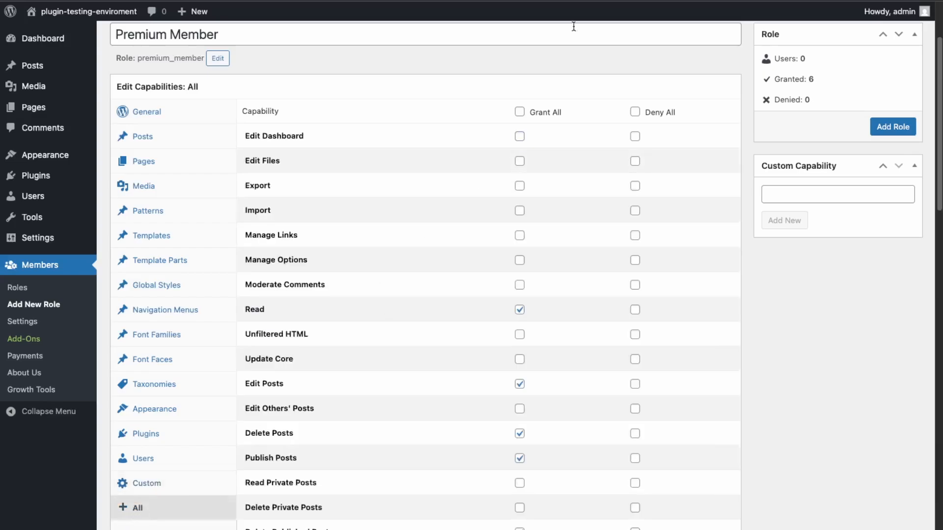
{"action": "scroll", "coordinate": [347, 276], "scroll_direction": "up", "scroll_amount": 3}
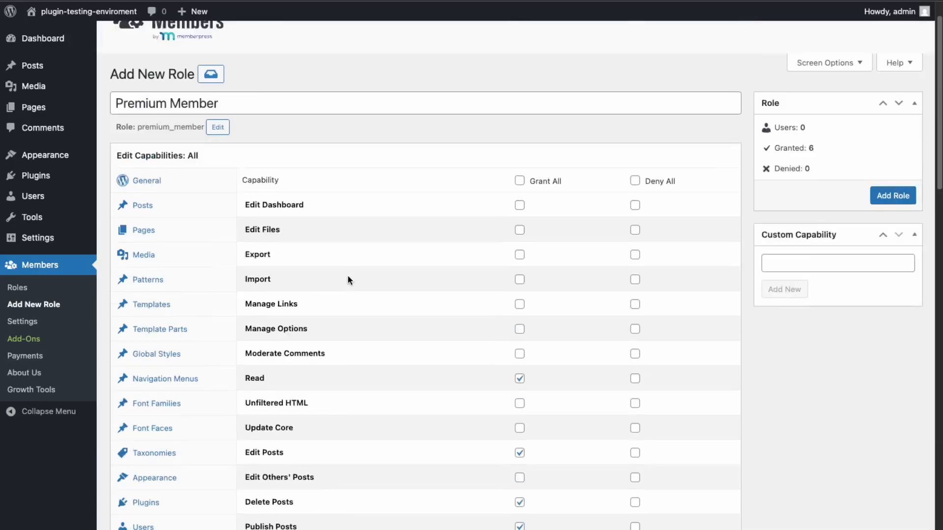
{"action": "left_click", "coordinate": [167, 209]}
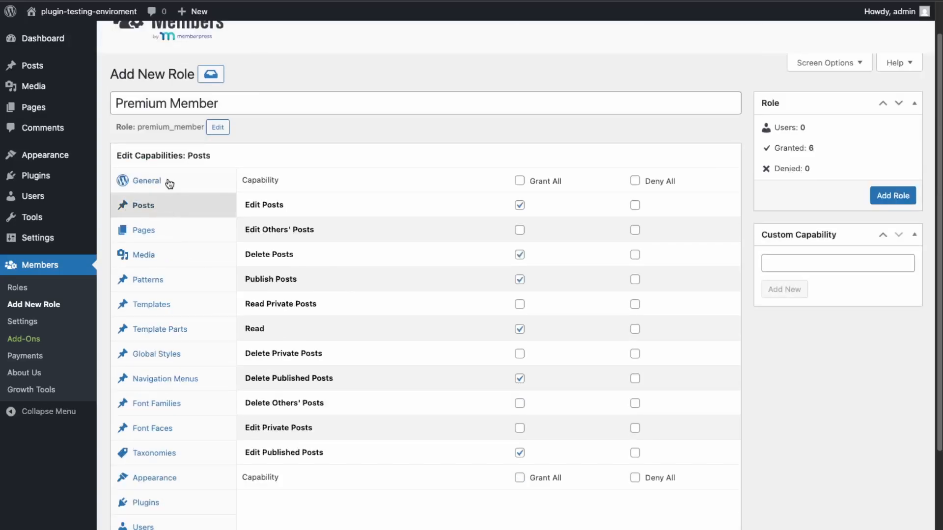
{"action": "left_click", "coordinate": [168, 182]}
{"action": "left_click", "coordinate": [168, 209]}
{"action": "left_click", "coordinate": [894, 196]}
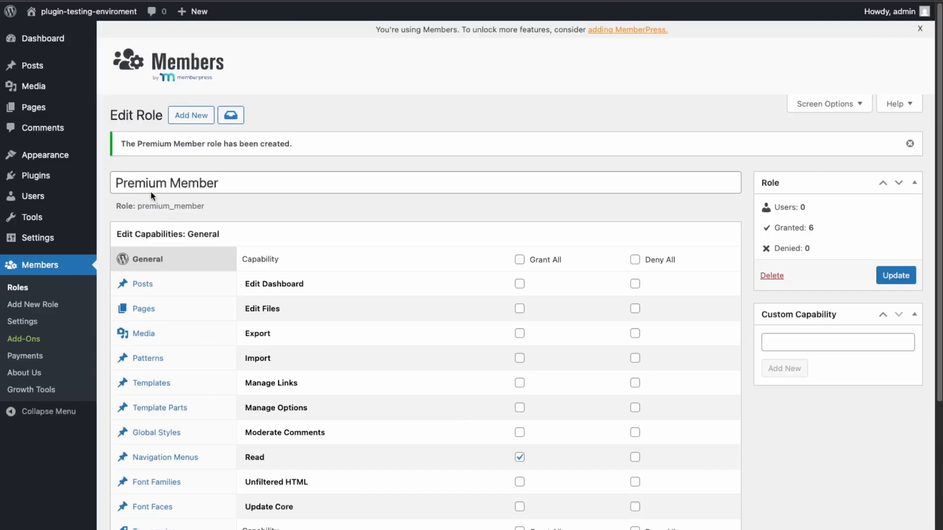
{"action": "mouse_move", "coordinate": [45, 114]}
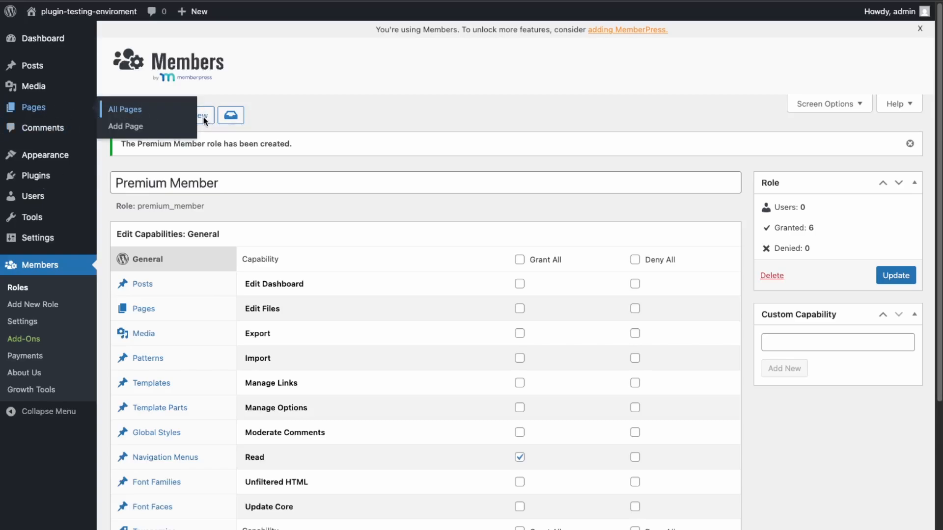
Create a new page titled 'Premium Member Test'
{"action": "left_click", "coordinate": [126, 128]}
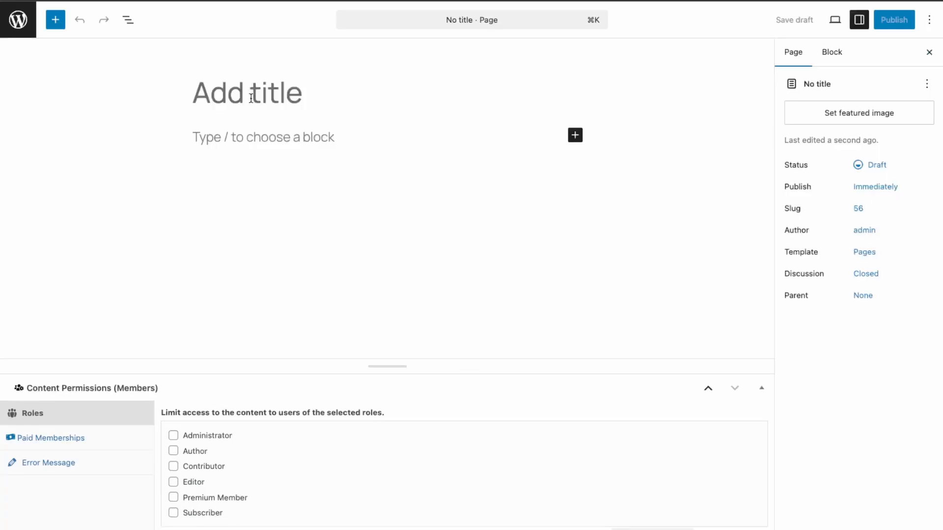
{"action": "type", "text": "Premiu"}
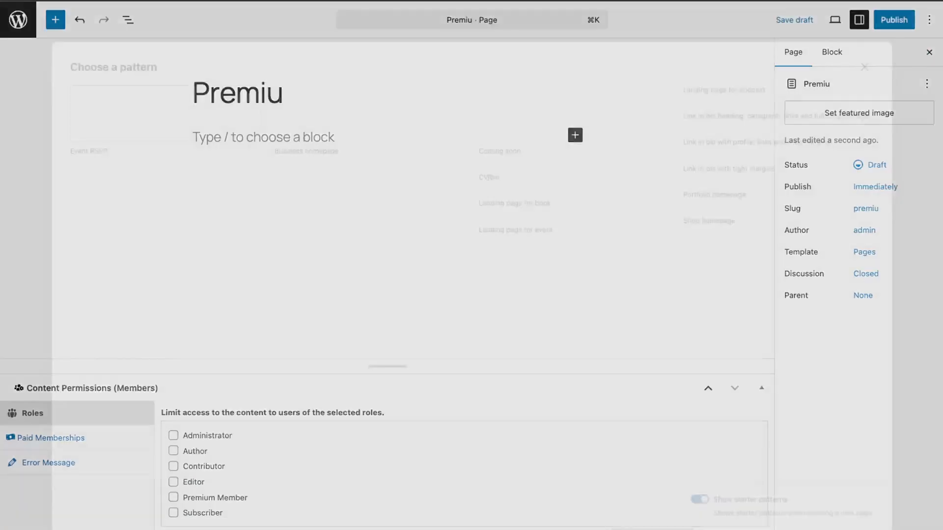
{"action": "key", "text": "Escape"}
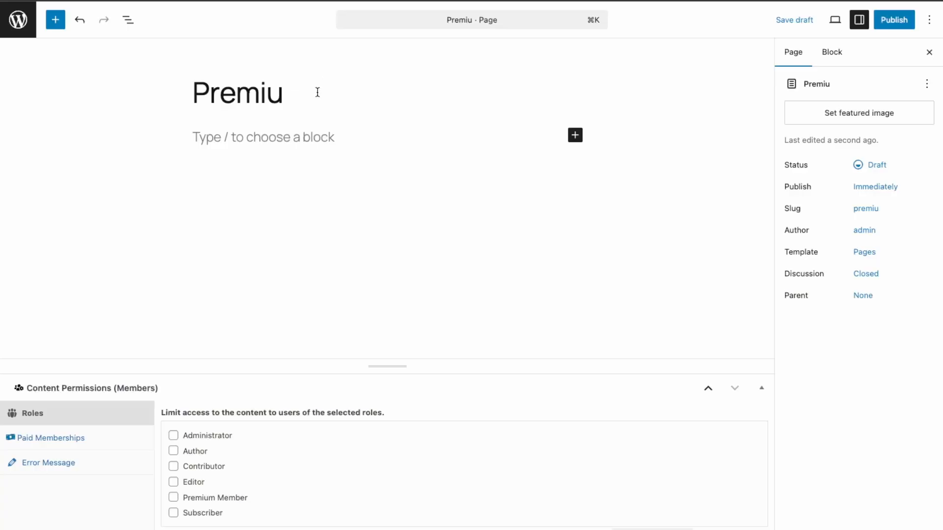
{"action": "type", "text": "m Meber"}
{"action": "key", "text": "BackSpace"}
{"action": "key", "text": "BackSpace"}
{"action": "key", "text": "BackSpace"}
{"action": "type", "text": "m"}
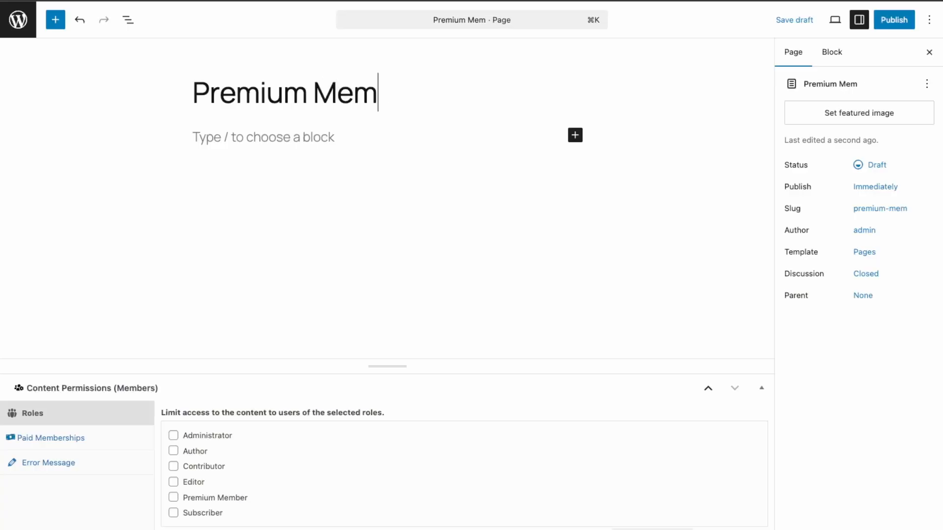
{"action": "type", "text": "ber Test"}
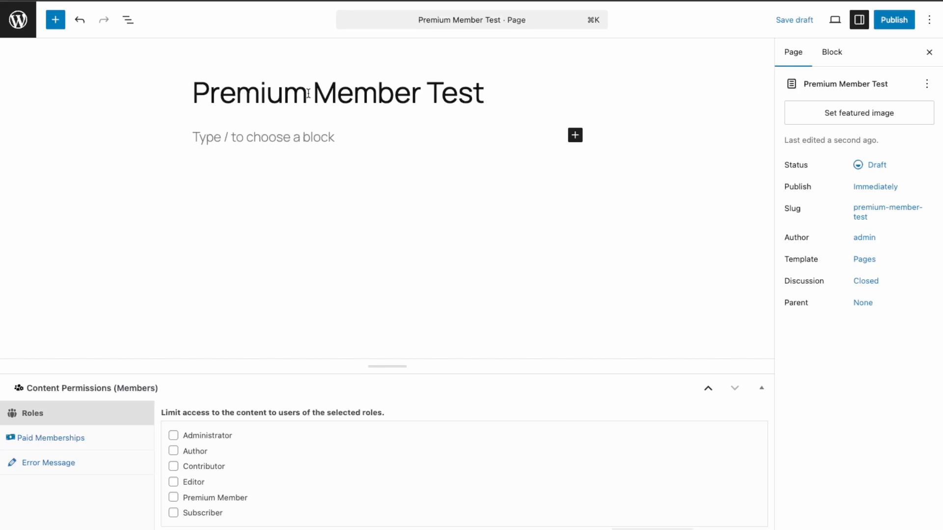
Write the paragraph 'You can only view this if you are a premium member'
{"action": "left_click", "coordinate": [262, 138]}
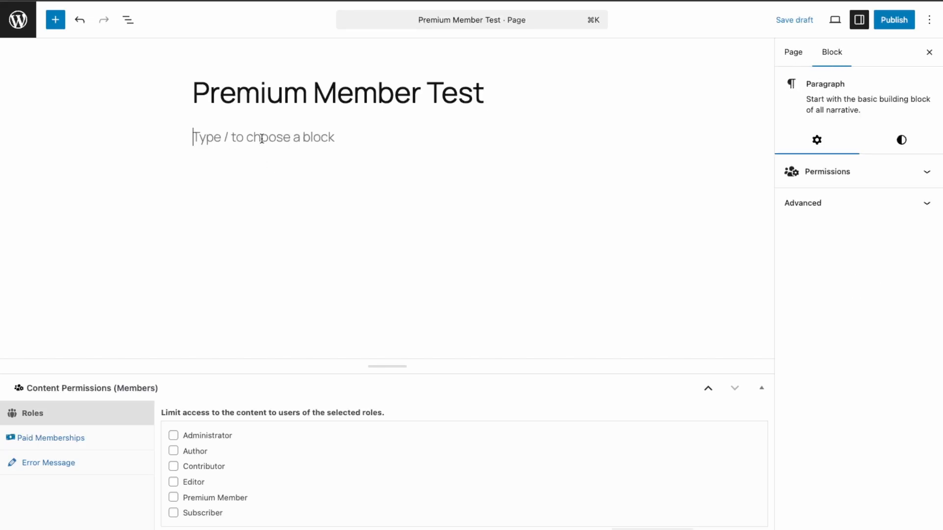
{"action": "type", "text": "YOu can"}
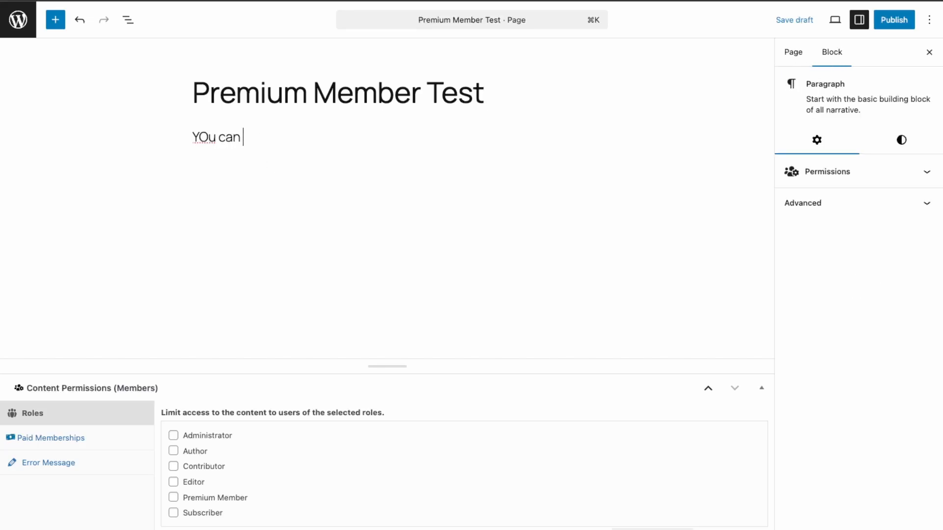
{"action": "key", "text": "BackSpace"}
{"action": "key", "text": "BackSpace"}
{"action": "key", "text": "BackSpace"}
{"action": "key", "text": "BackSpace"}
{"action": "key", "text": "BackSpace"}
{"action": "key", "text": "BackSpace"}
{"action": "key", "text": "BackSpace"}
{"action": "type", "text": "ou can only vv "}
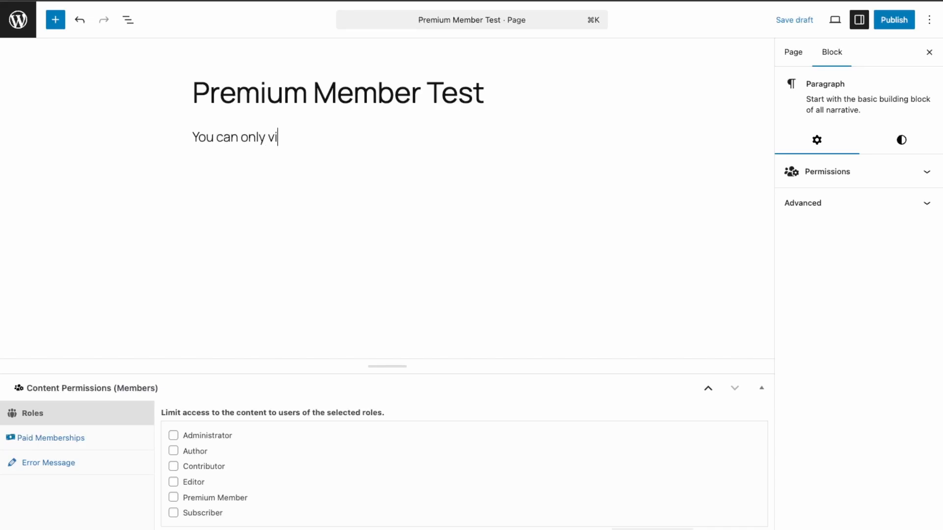
{"action": "type", "text": "ew this if you afr"}
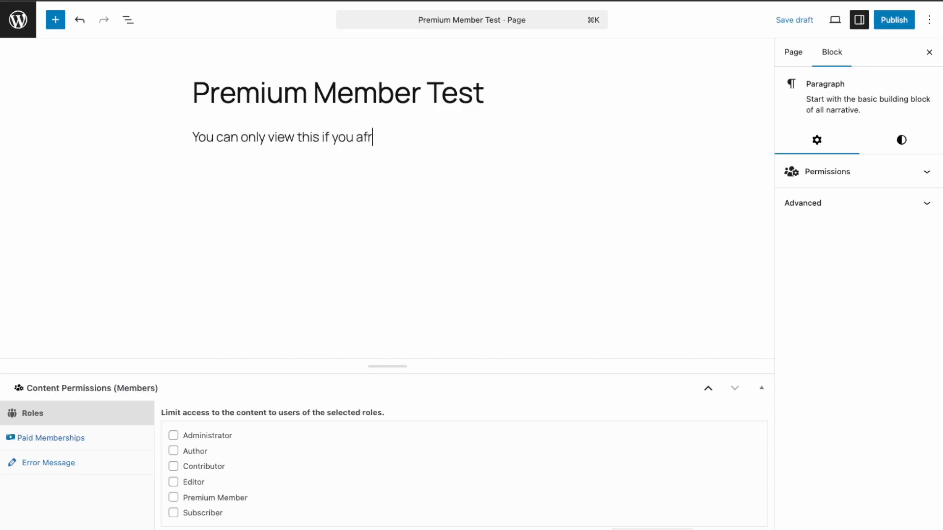
{"action": "key", "text": "BackSpace"}
{"action": "key", "text": "BackSpace"}
{"action": "type", "text": "re a premium member"}
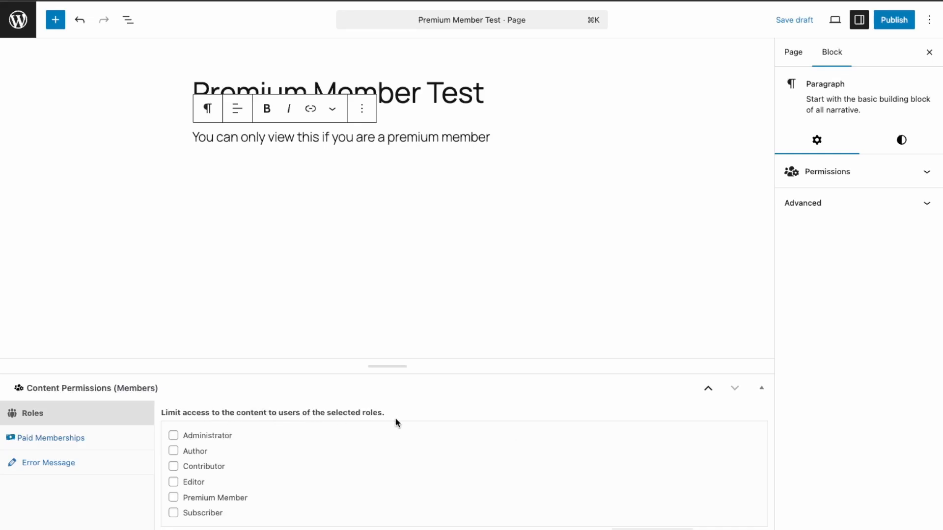
Restrict the paragraph to the Premium Member role and bring up its empty error-message editor
{"action": "left_click", "coordinate": [176, 497]}
{"action": "left_click", "coordinate": [60, 445]}
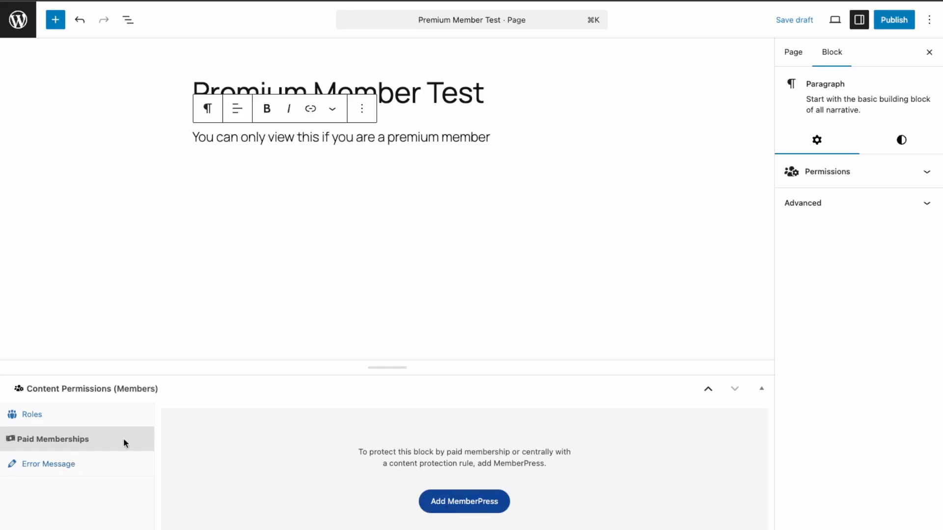
{"action": "left_click", "coordinate": [40, 421]}
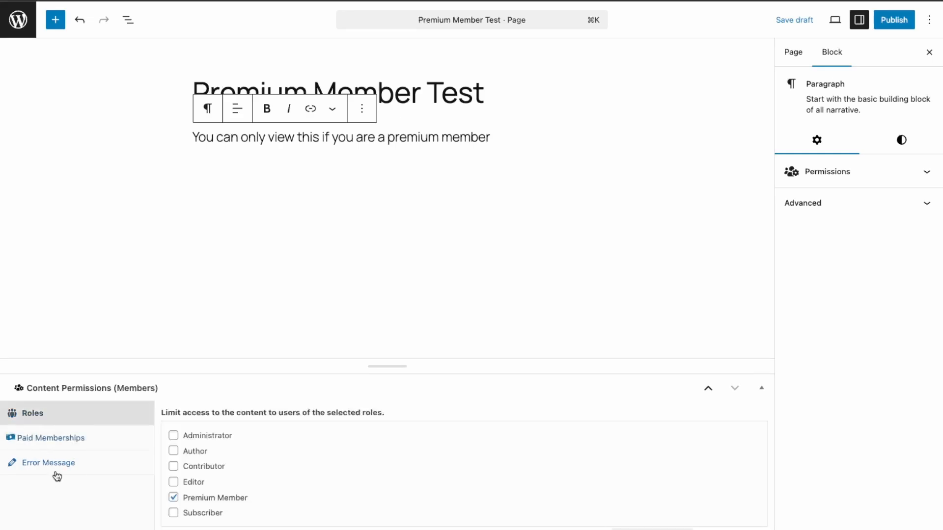
{"action": "left_click", "coordinate": [53, 472]}
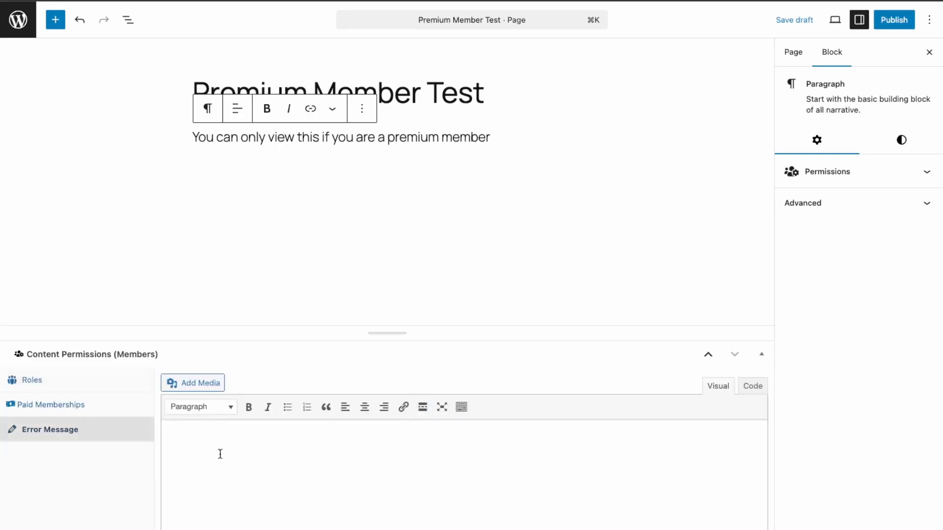
Enter the error message 'You need to be a Premium member to access this content.'
{"action": "left_click", "coordinate": [293, 460]}
{"action": "type", "text": "You need to be a Premium mee"}
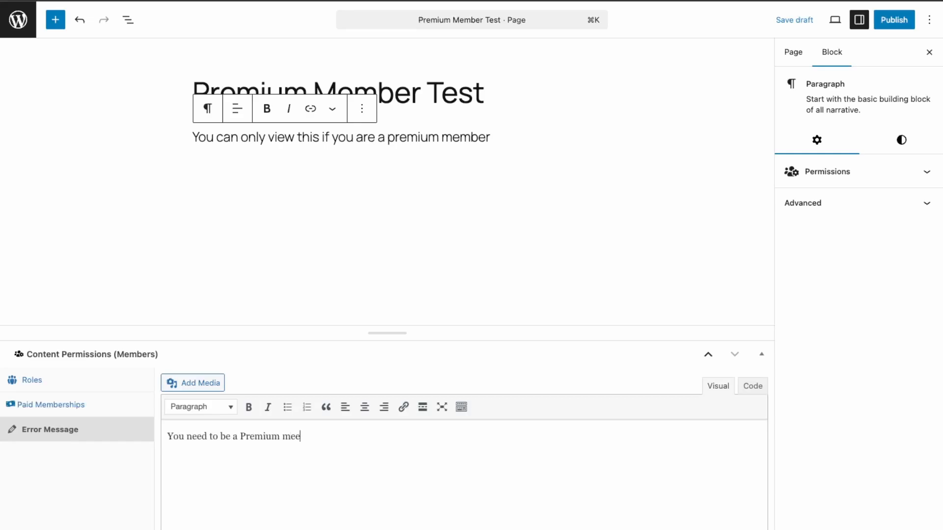
{"action": "type", "text": "ber"}
{"action": "type", "text": " to access this"}
{"action": "type", "text": " co"}
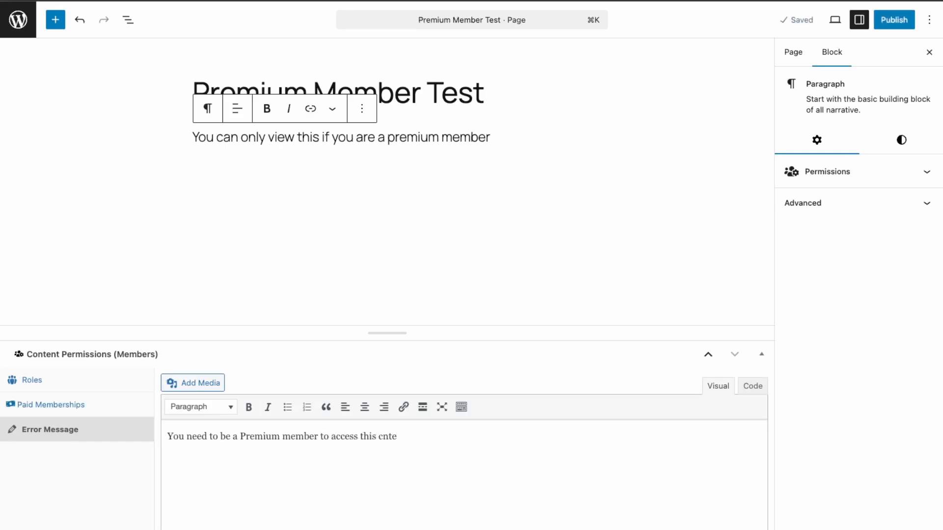
{"action": "key", "text": "BackSpace"}
{"action": "key", "text": "BackSpace"}
{"action": "key", "text": "BackSpace"}
{"action": "type", "text": "ontent."}
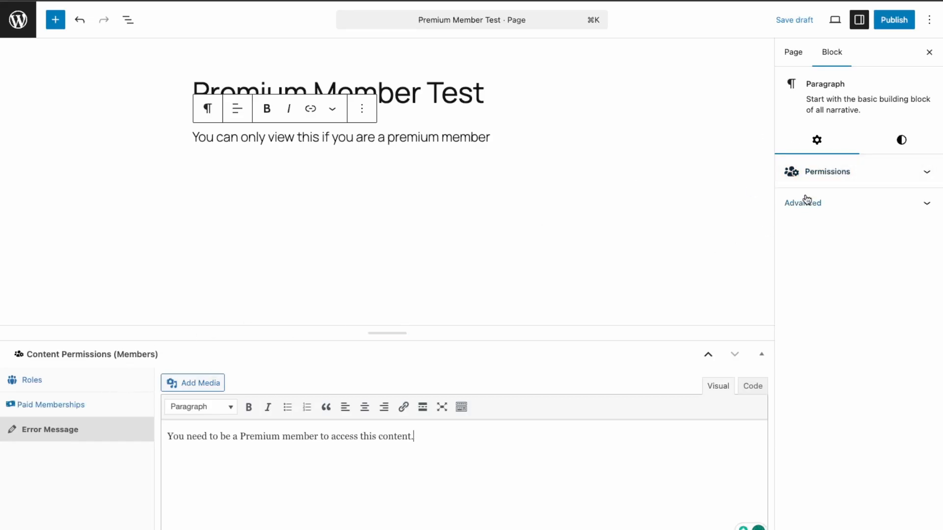
{"action": "left_click", "coordinate": [825, 182]}
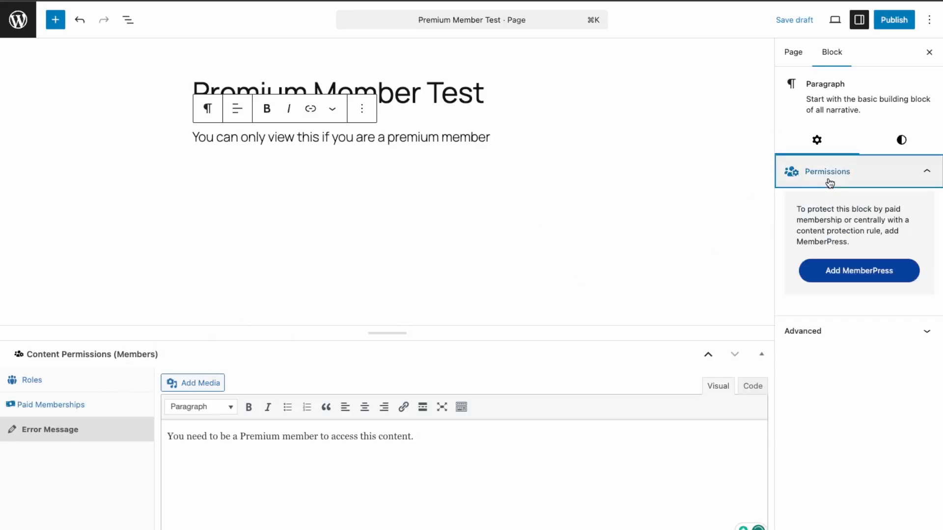
Publish the Premium Member Test page and check its paragraph on the live page
{"action": "left_click", "coordinate": [878, 183]}
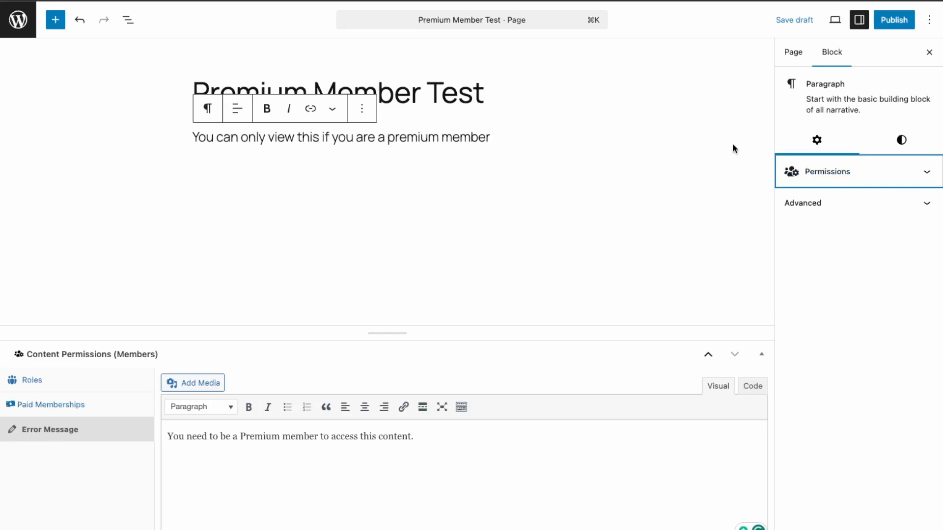
{"action": "left_click", "coordinate": [898, 26]}
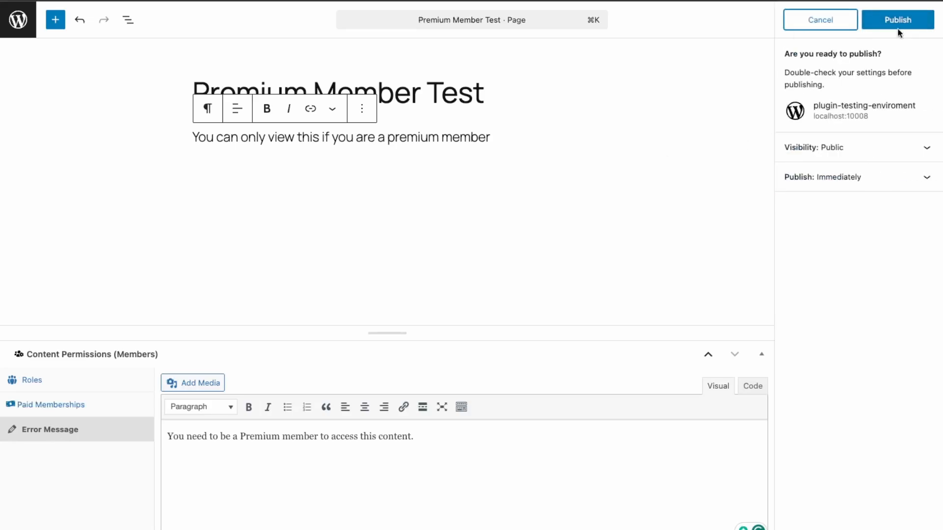
{"action": "left_click", "coordinate": [898, 30]}
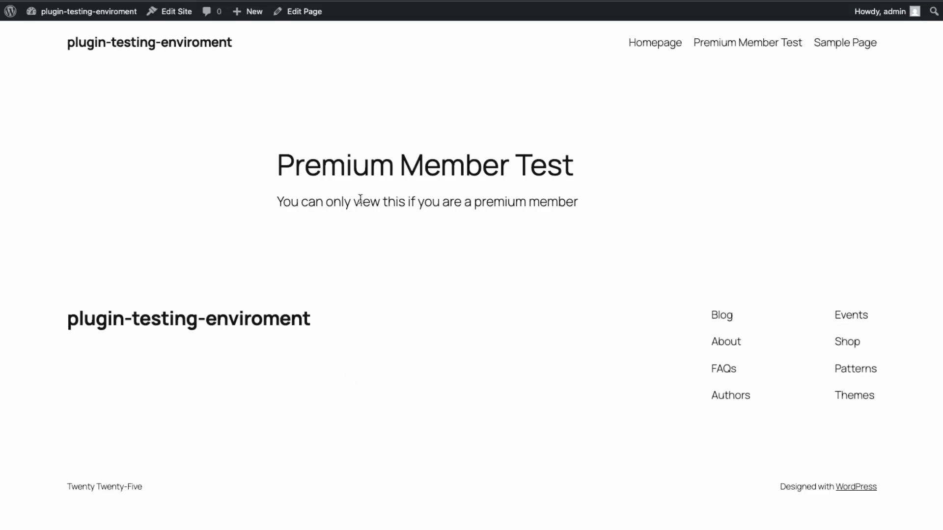
{"action": "left_click_drag", "start_coordinate": [265, 206], "coordinate": [370, 172]}
{"action": "left_click", "coordinate": [675, 199]}
In the block editor, replace the page's paragraph with 'You are a premium member'
{"action": "left_click", "coordinate": [292, 17]}
{"action": "left_click", "coordinate": [512, 133]}
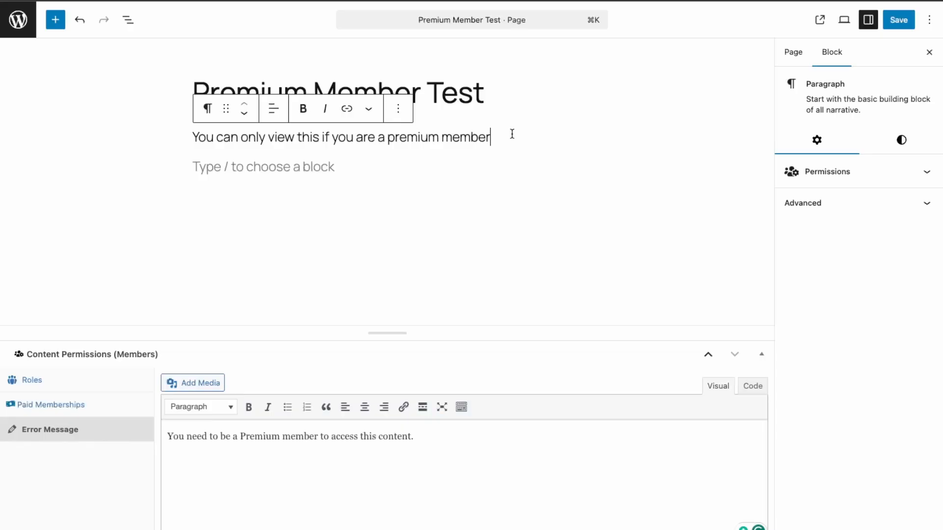
{"action": "left_click_drag", "start_coordinate": [511, 133], "coordinate": [175, 143]}
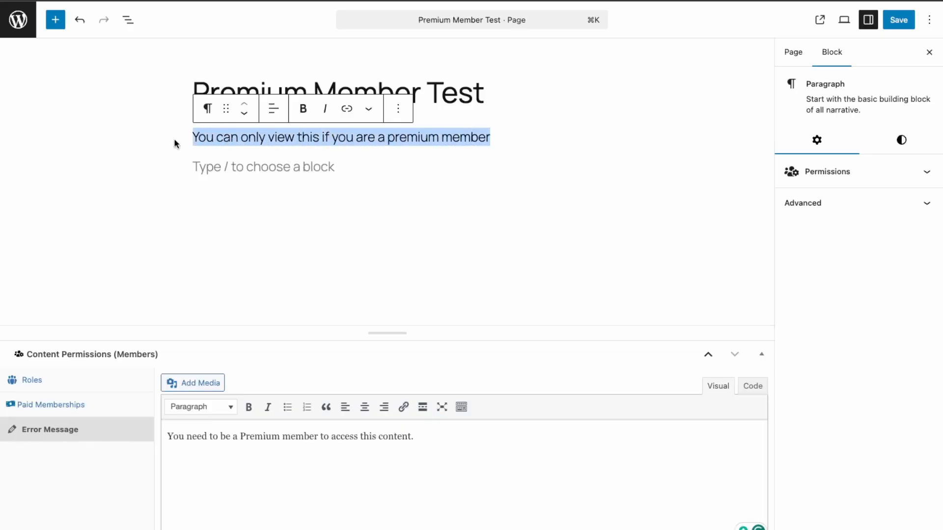
{"action": "type", "text": "You are a pe"}
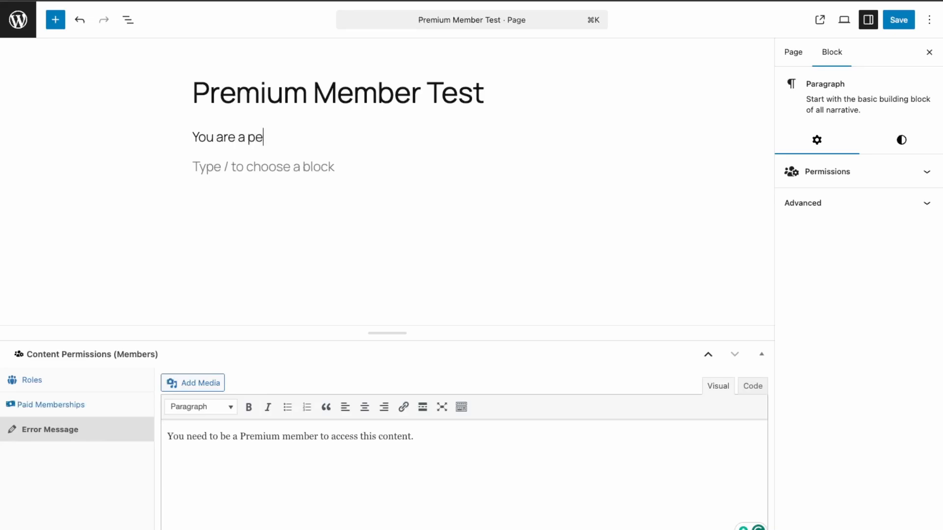
{"action": "key", "text": "BackSpace"}
{"action": "type", "text": "remium member"}
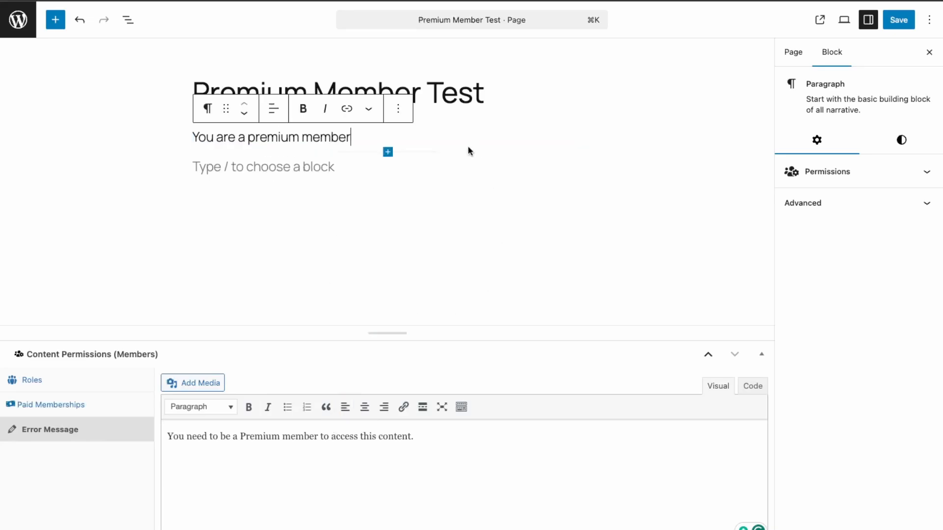
Save the page and check the new paragraph on the live page
{"action": "left_click", "coordinate": [898, 20]}
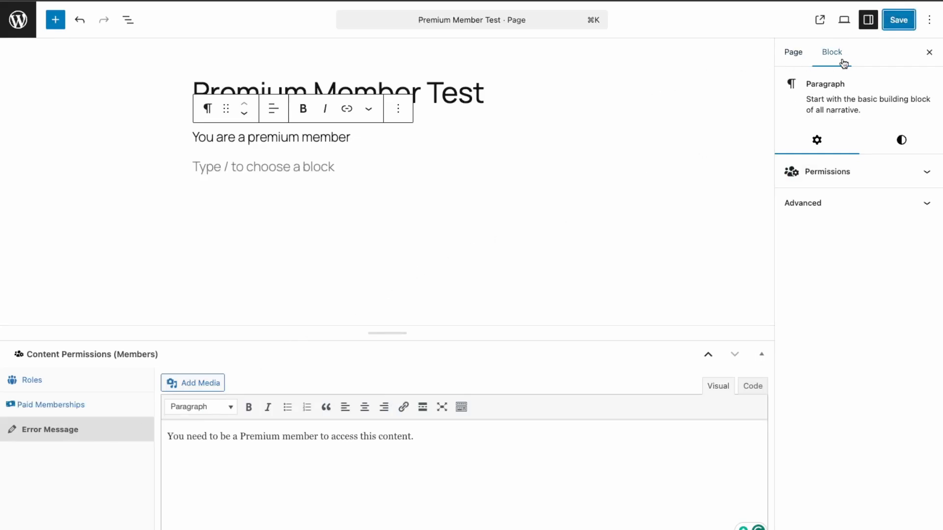
{"action": "left_click", "coordinate": [820, 20]}
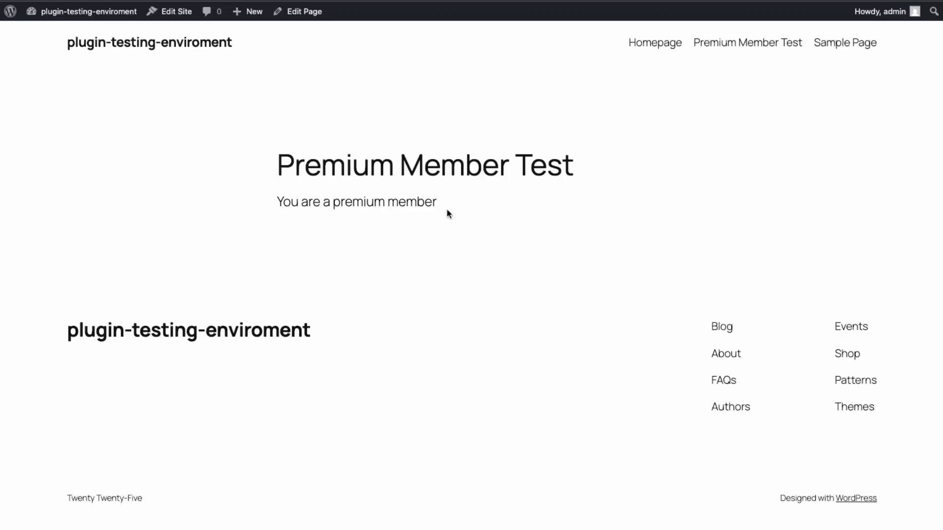
{"action": "left_click_drag", "start_coordinate": [447, 211], "coordinate": [324, 200]}
Log out of admin and view Premium Member Test as a visitor to see its Premium-member-only message
{"action": "left_click", "coordinate": [468, 191]}
{"action": "mouse_move", "coordinate": [879, 19]}
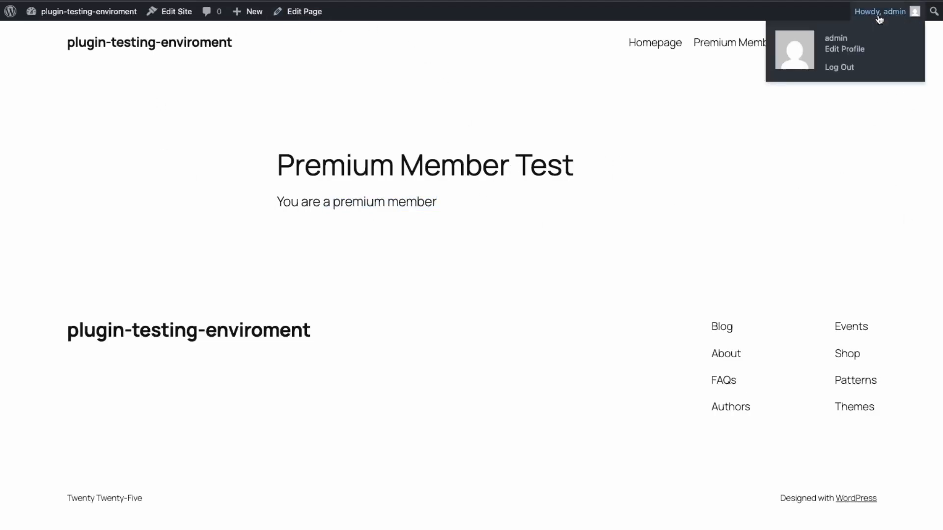
{"action": "left_click", "coordinate": [843, 69]}
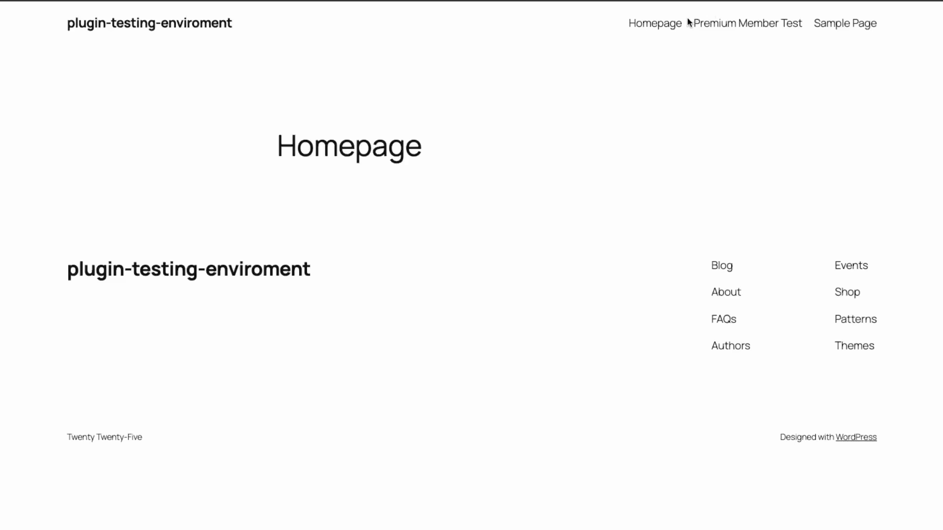
{"action": "left_click", "coordinate": [726, 25]}
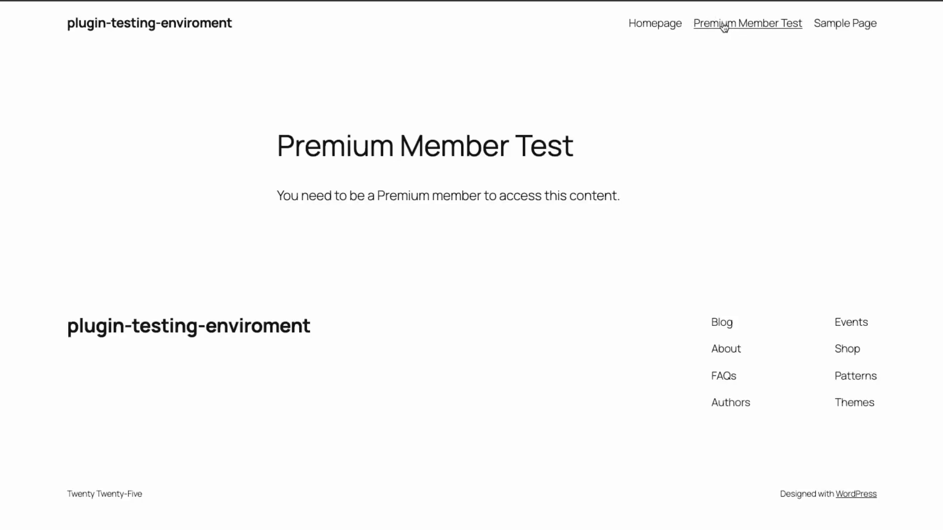
{"action": "left_click_drag", "start_coordinate": [654, 200], "coordinate": [241, 148]}
{"action": "left_click", "coordinate": [238, 152]}
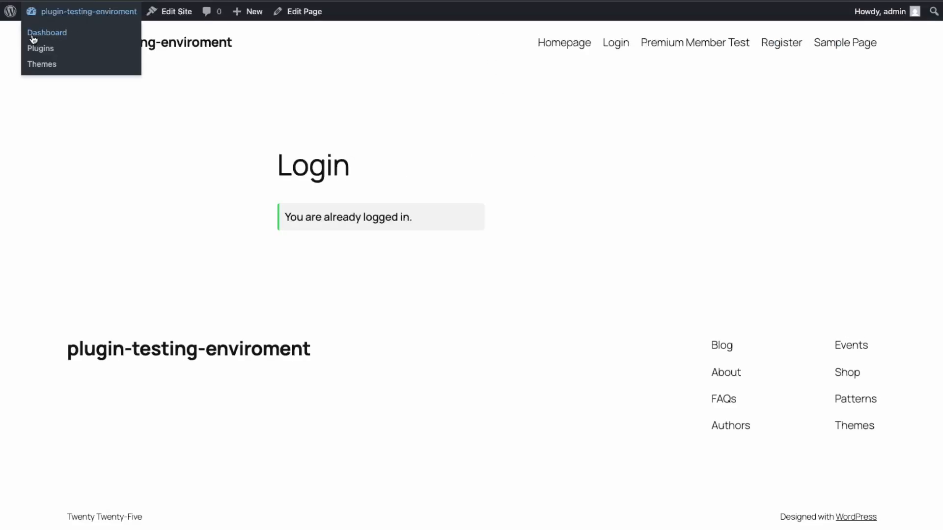
In Settings > General, set New User Default Role to Premium Member and save
{"action": "left_click", "coordinate": [30, 35]}
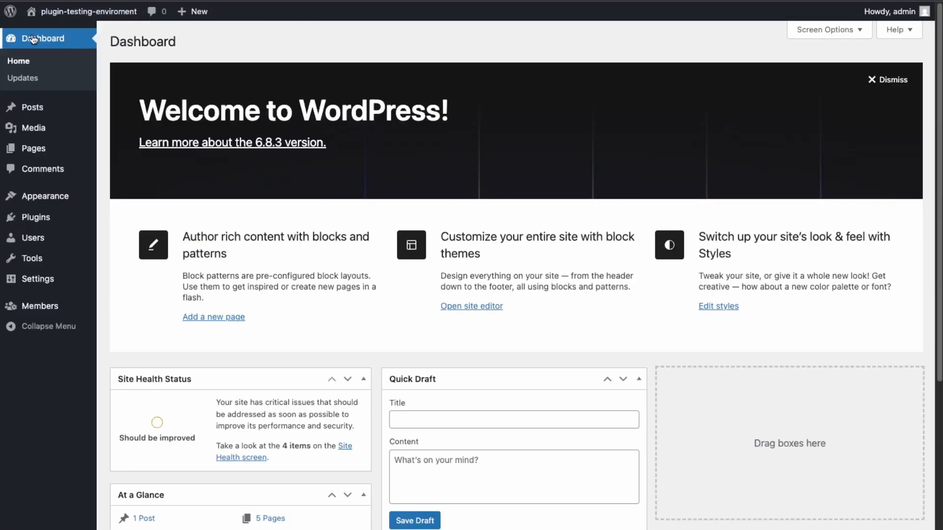
{"action": "mouse_move", "coordinate": [45, 285]}
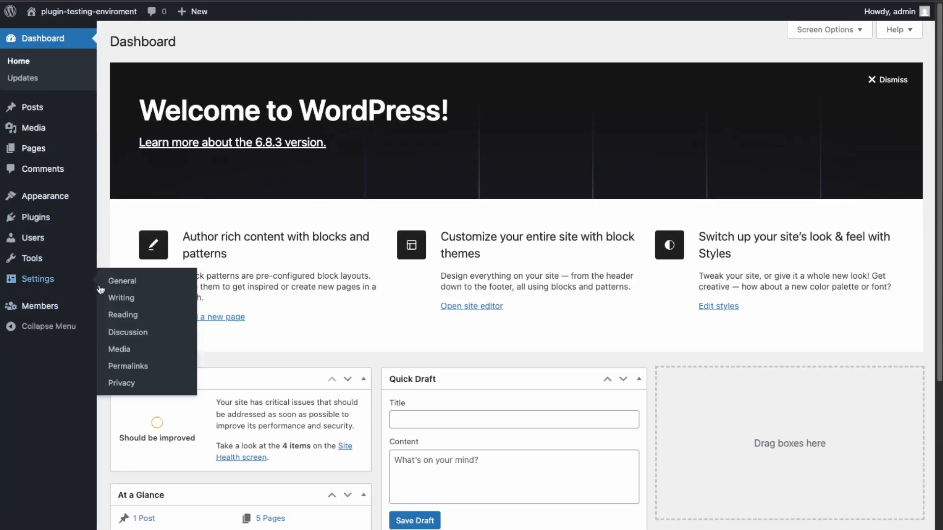
{"action": "left_click", "coordinate": [117, 284]}
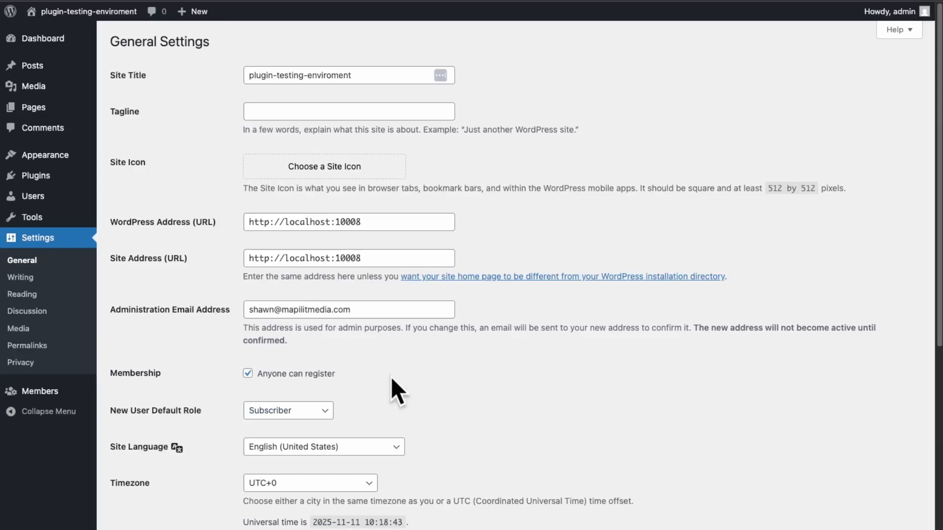
{"action": "left_click", "coordinate": [304, 412]}
{"action": "left_click", "coordinate": [305, 397]}
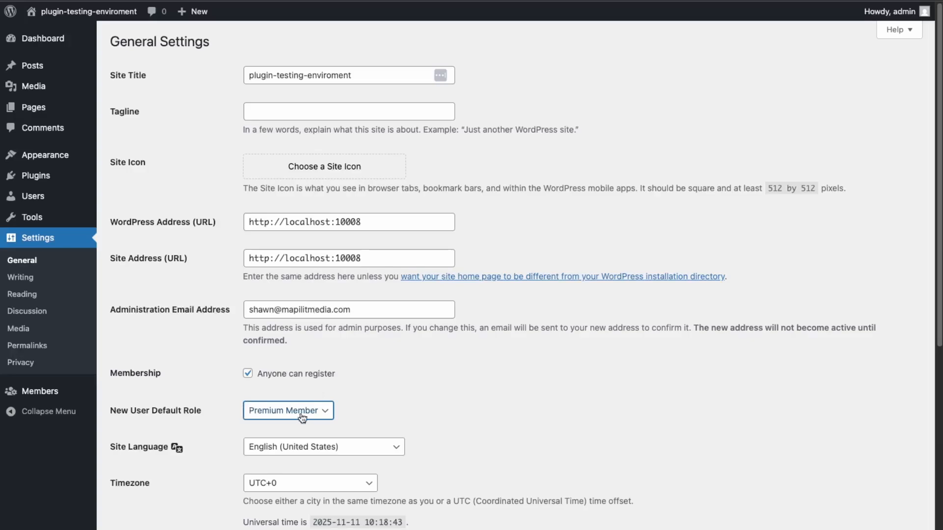
{"action": "scroll", "coordinate": [219, 406], "scroll_direction": "down", "scroll_amount": 10}
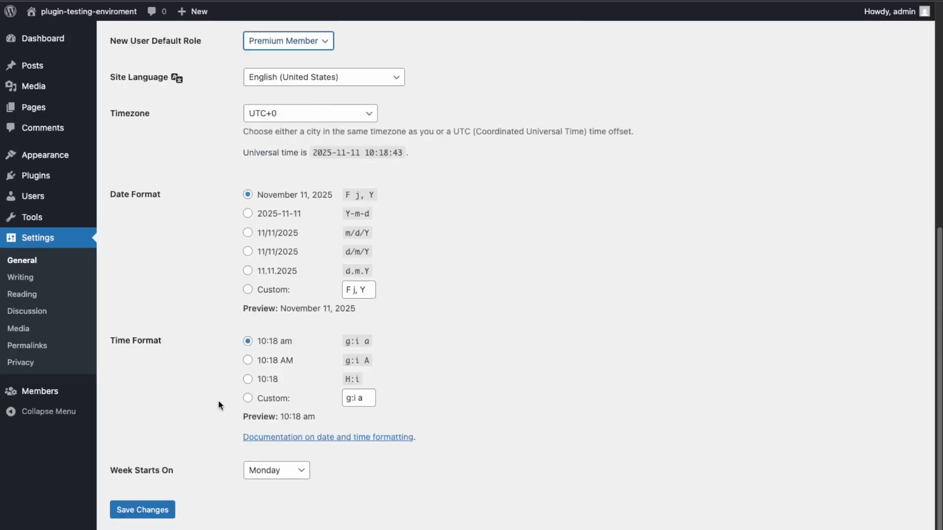
{"action": "left_click", "coordinate": [172, 509]}
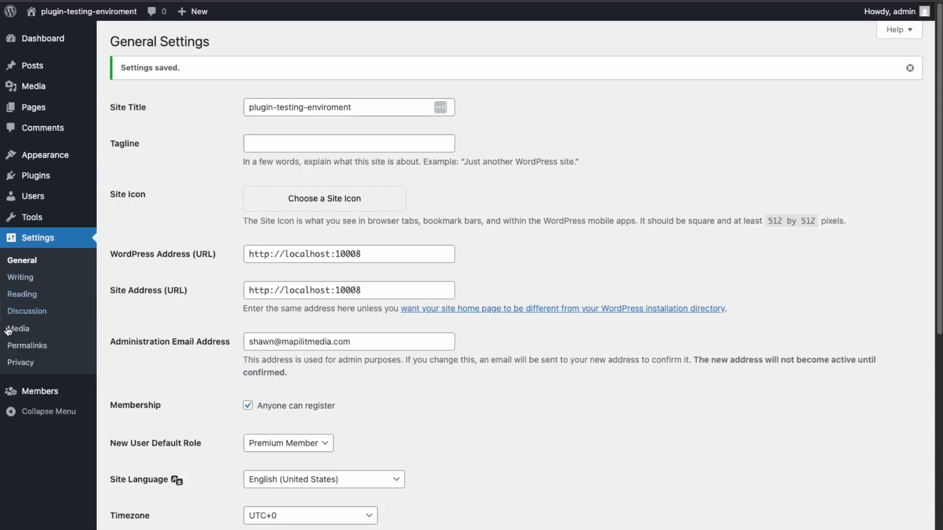
Create a new page titled 'Login/Register'
{"action": "mouse_move", "coordinate": [46, 164]}
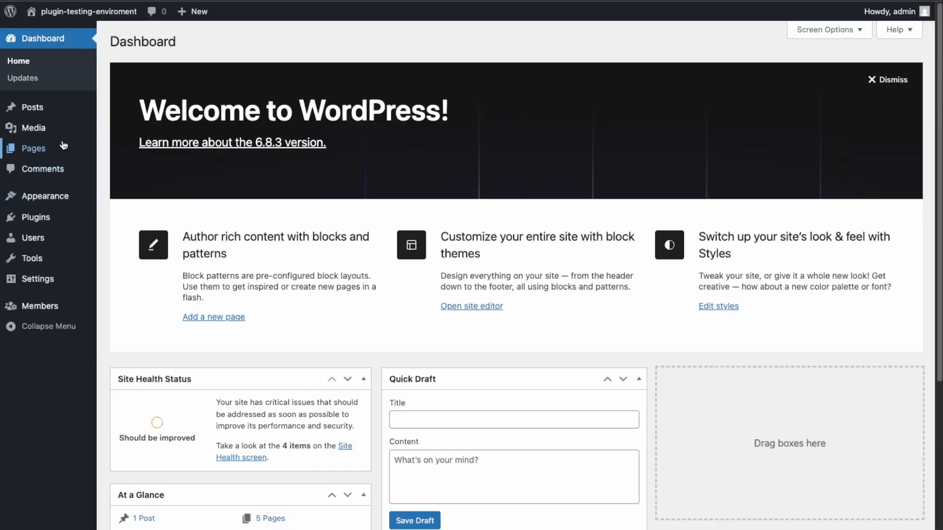
{"action": "mouse_move", "coordinate": [63, 148]}
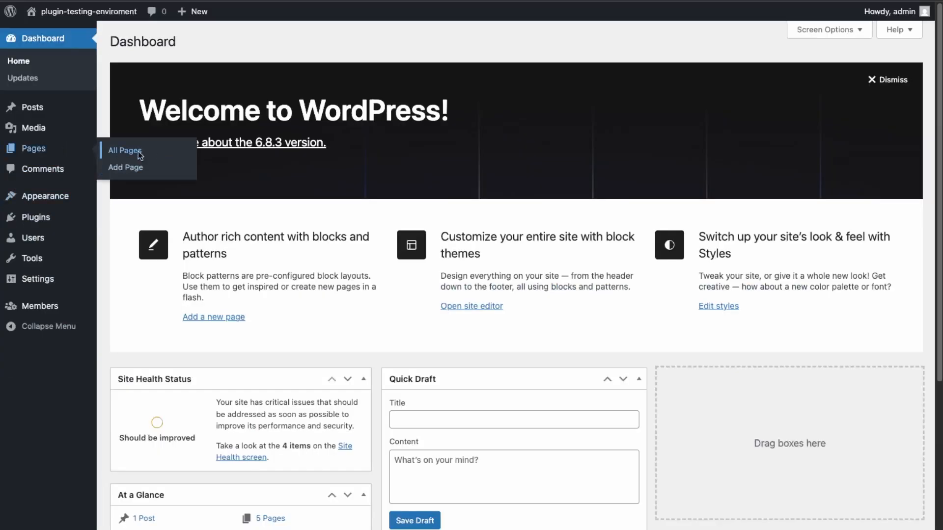
{"action": "left_click", "coordinate": [140, 155]}
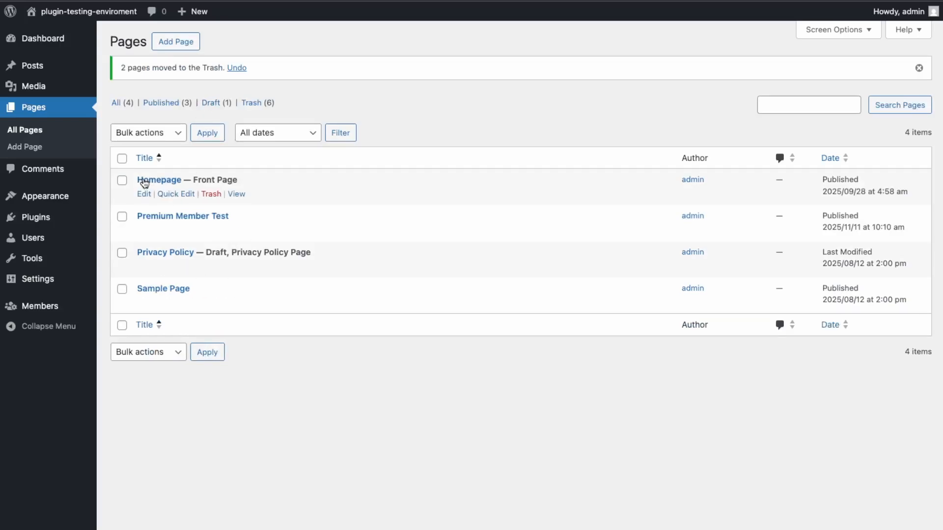
{"action": "left_click", "coordinate": [180, 42]}
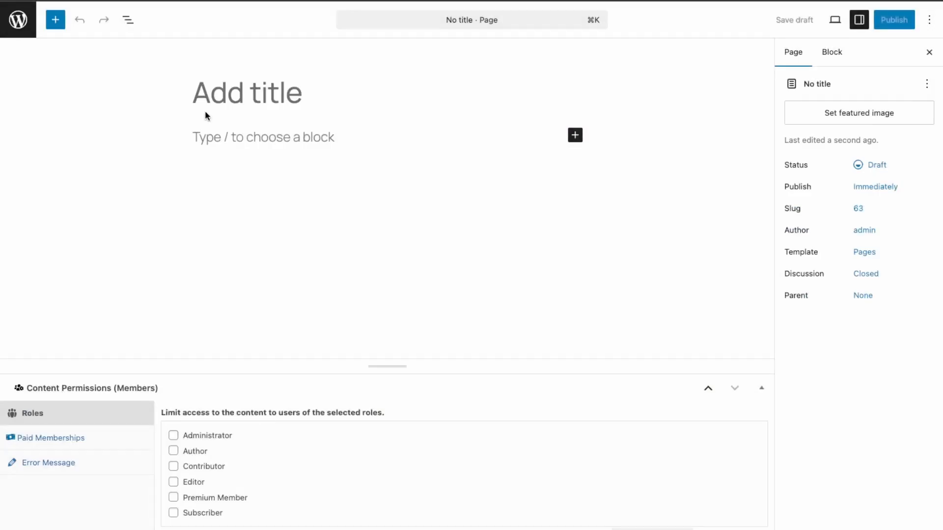
{"action": "left_click", "coordinate": [205, 115]}
{"action": "type", "text": "LOgin"}
{"action": "key", "text": "BackSpace"}
{"action": "key", "text": "BackSpace"}
{"action": "key", "text": "BackSpace"}
{"action": "key", "text": "BackSpace"}
{"action": "type", "text": "og"}
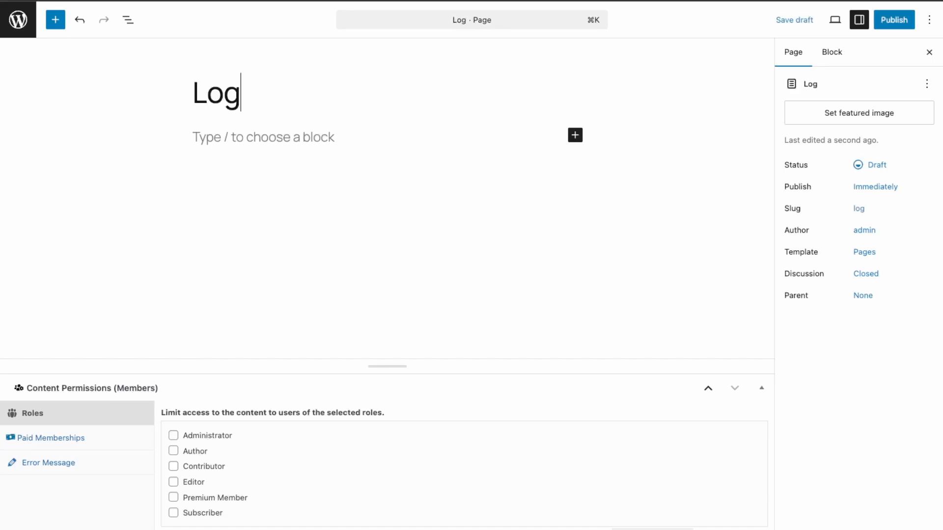
{"action": "type", "text": "in/Register"}
Change the page slug to 'wp-admin', publish it and view the live page
{"action": "left_click", "coordinate": [872, 211]}
{"action": "left_click_drag", "start_coordinate": [684, 276], "coordinate": [604, 275]}
{"action": "type", "text": "wp-"}
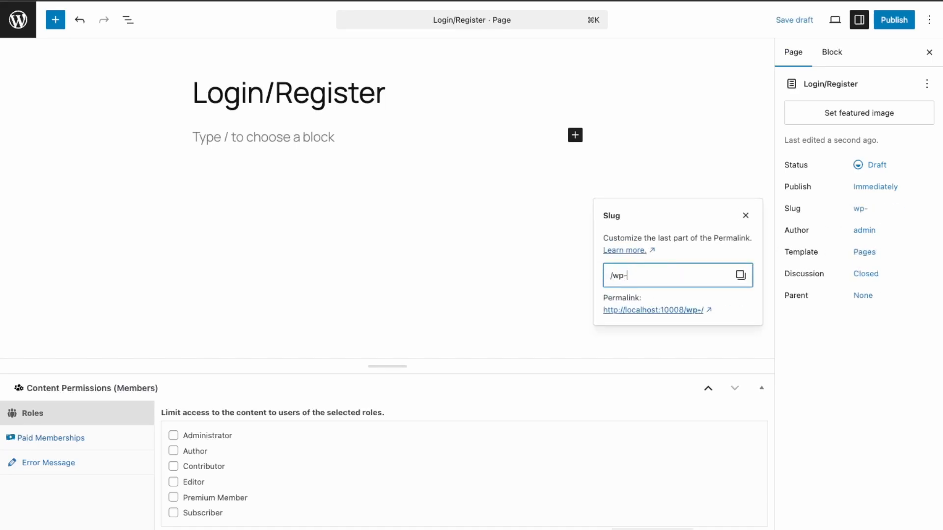
{"action": "type", "text": "admin"}
{"action": "left_click", "coordinate": [894, 22]}
{"action": "left_click", "coordinate": [897, 19]}
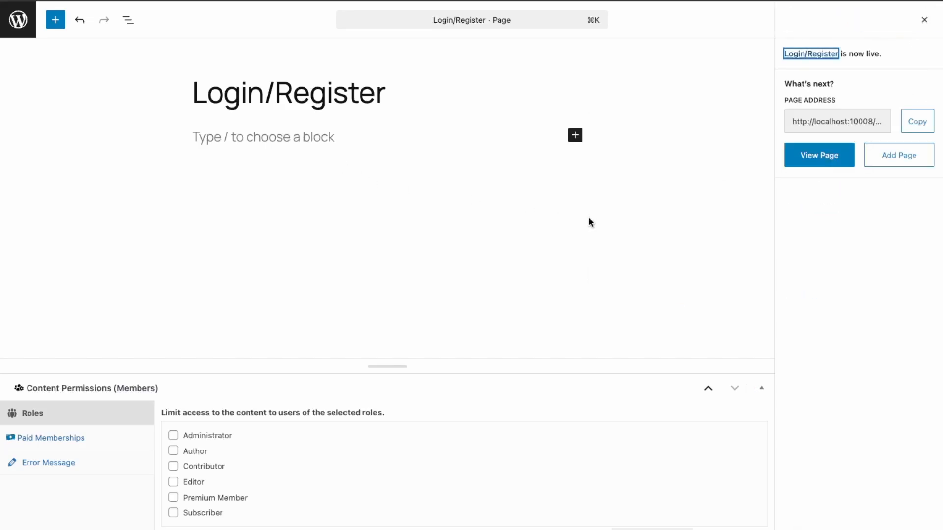
{"action": "left_click", "coordinate": [825, 156]}
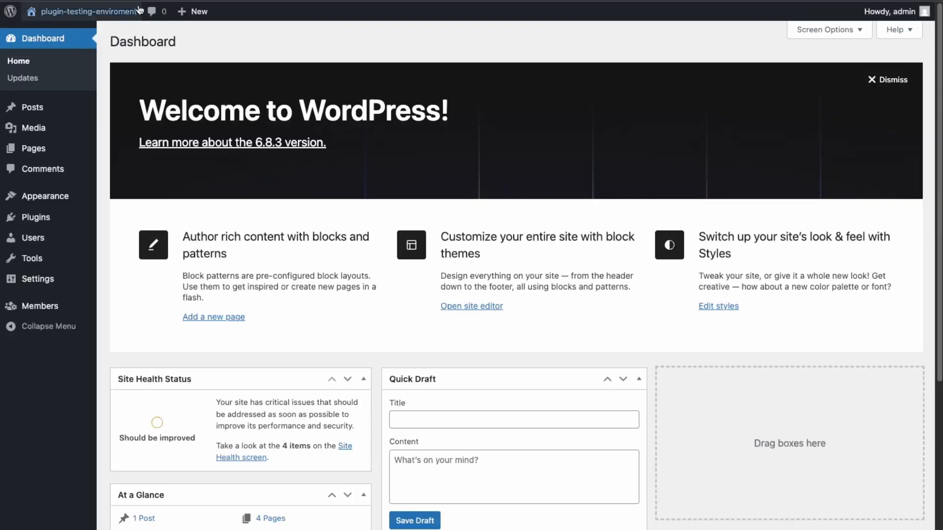
Go to the site's front end and log out of the admin account
{"action": "mouse_move", "coordinate": [59, 12]}
{"action": "left_click", "coordinate": [35, 32]}
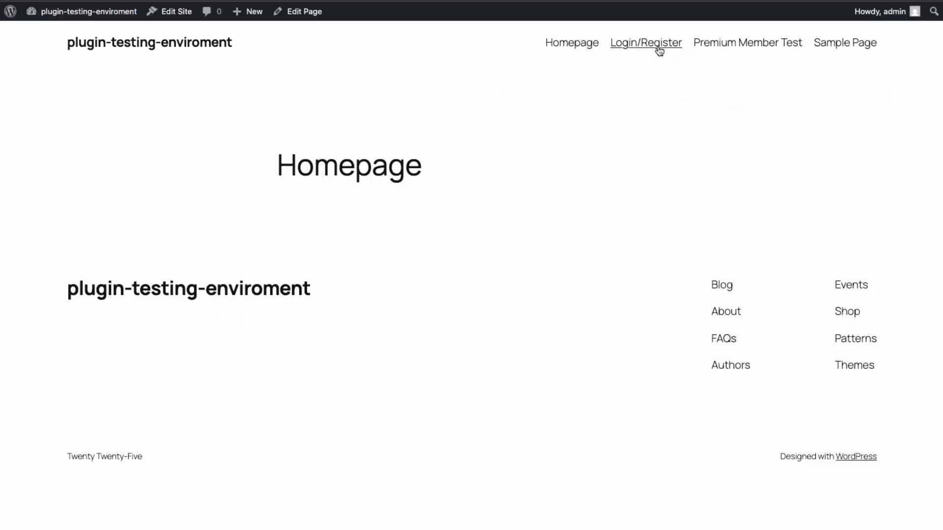
{"action": "mouse_move", "coordinate": [864, 12]}
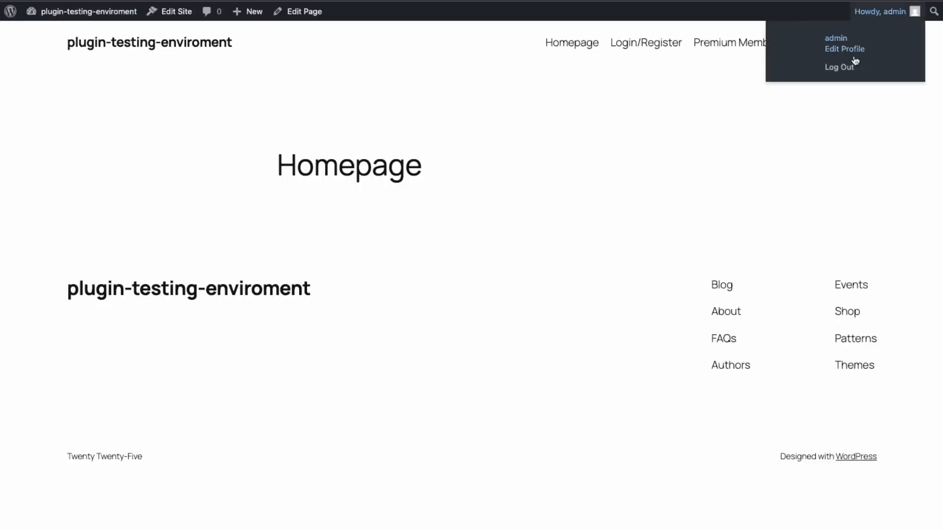
{"action": "left_click", "coordinate": [835, 65]}
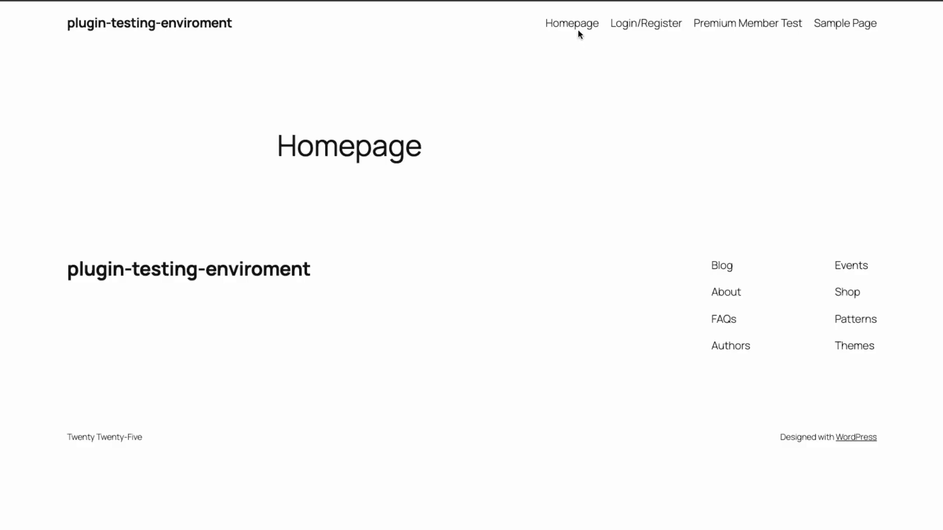
On the Login/Register page, register username 'premiummember' with an email address
{"action": "left_click", "coordinate": [676, 24]}
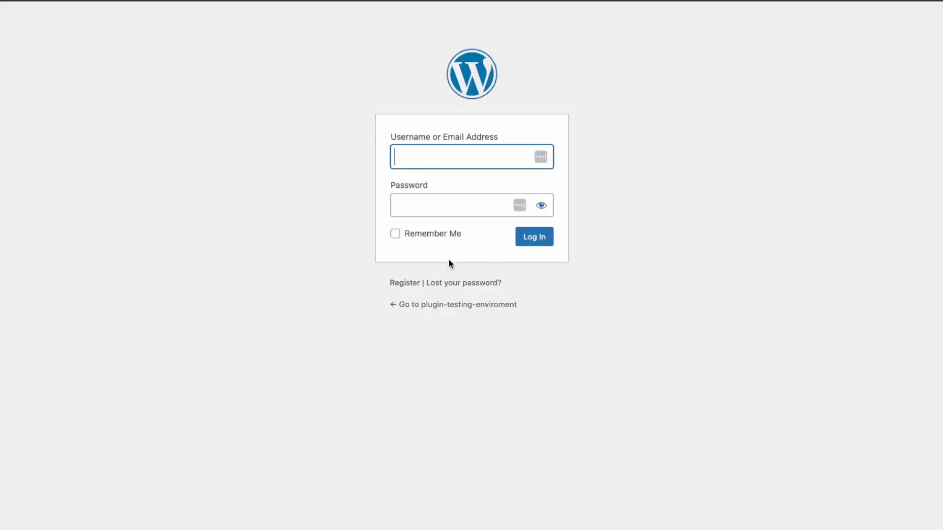
{"action": "left_click", "coordinate": [404, 284]}
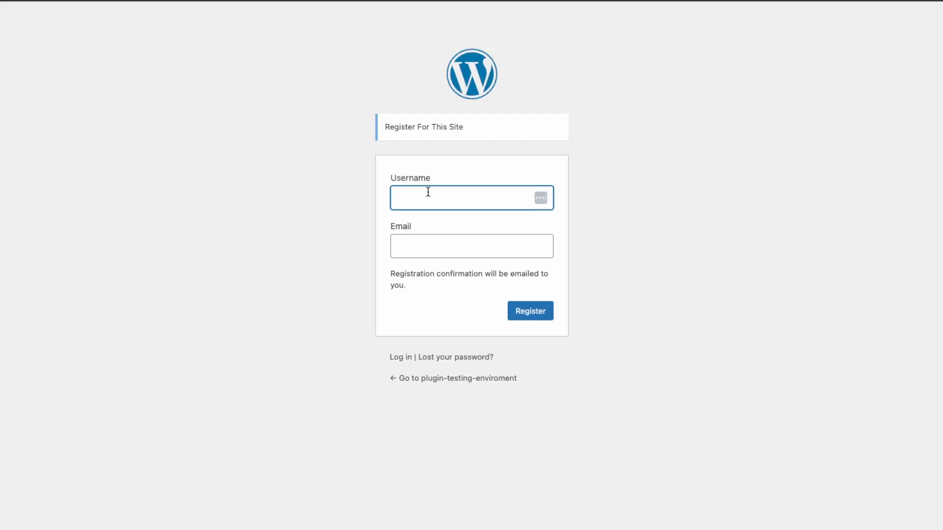
{"action": "type", "text": "premiummember"}
{"action": "key", "text": "Tab"}
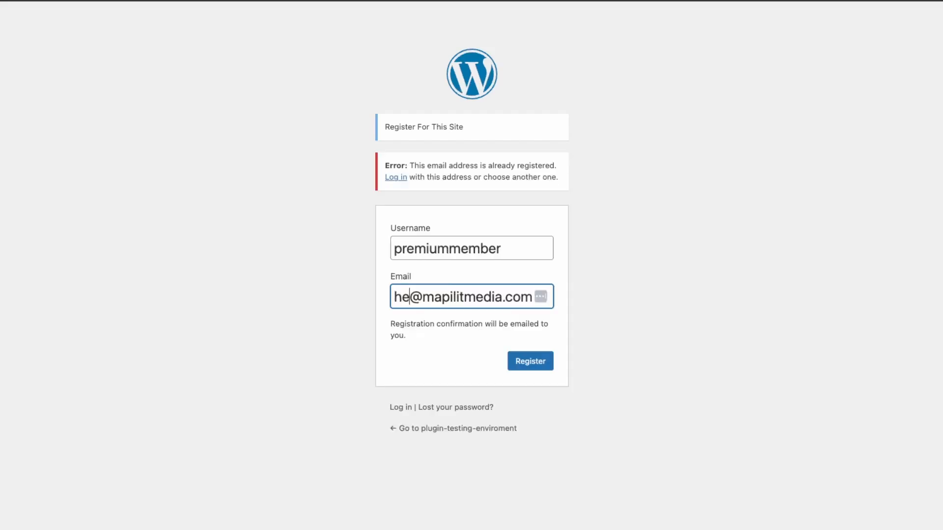
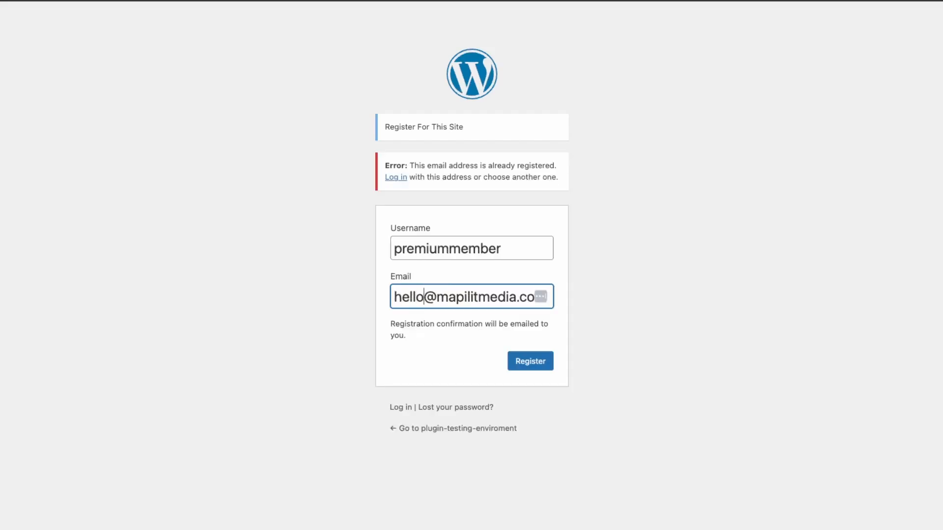
{"action": "key", "text": "Return"}
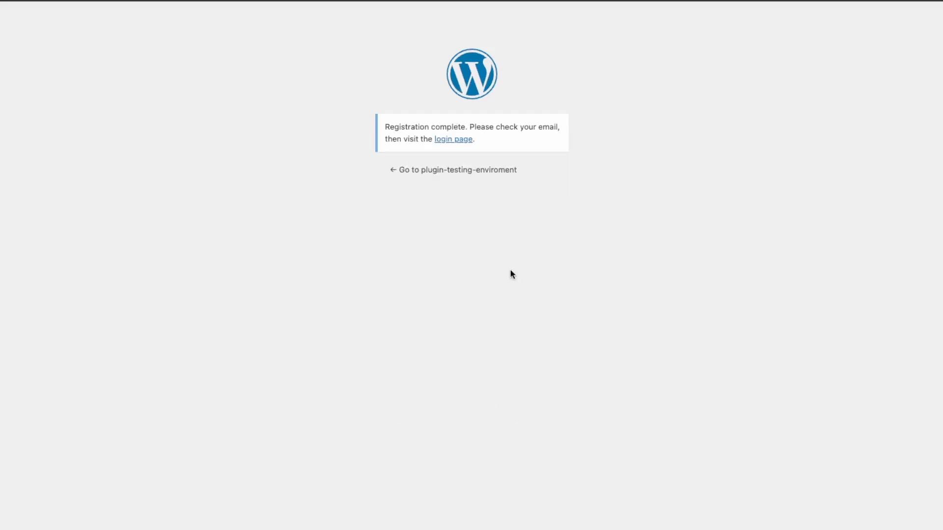
{"action": "left_click", "coordinate": [466, 144]}
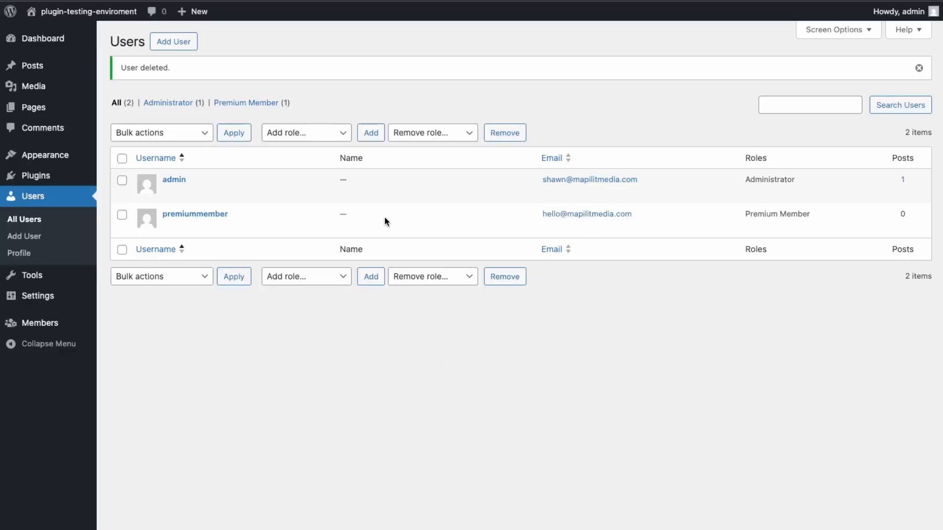
Check the new premiummember user's email address in the Users list
{"action": "mouse_move", "coordinate": [383, 221]}
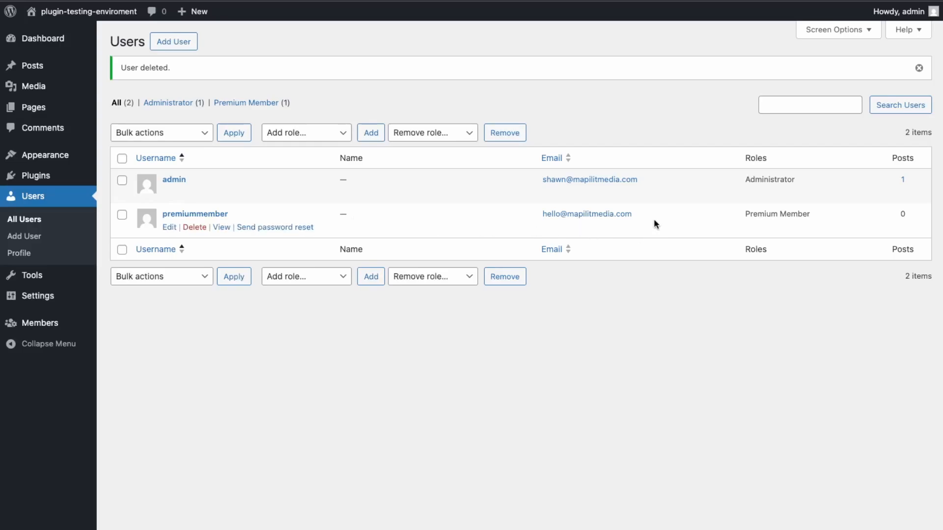
{"action": "left_click_drag", "start_coordinate": [534, 217], "coordinate": [623, 214]}
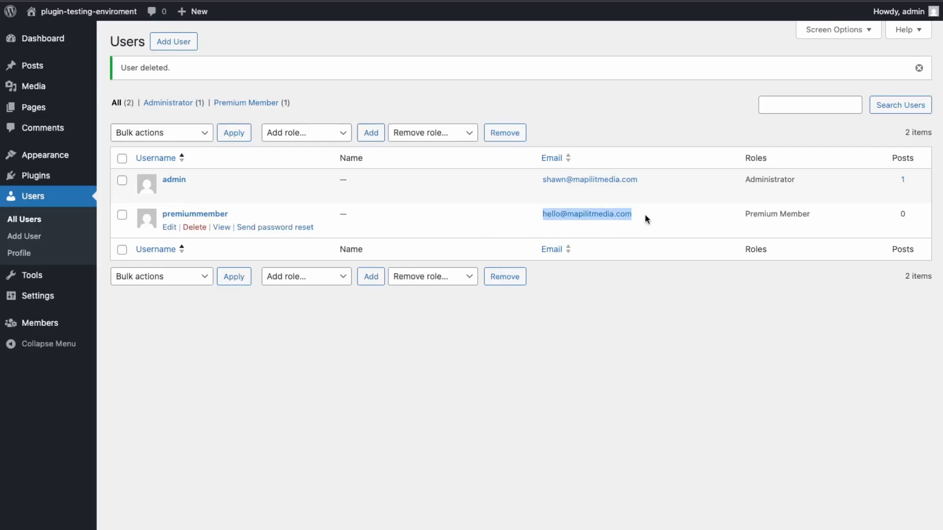
{"action": "left_click", "coordinate": [645, 216]}
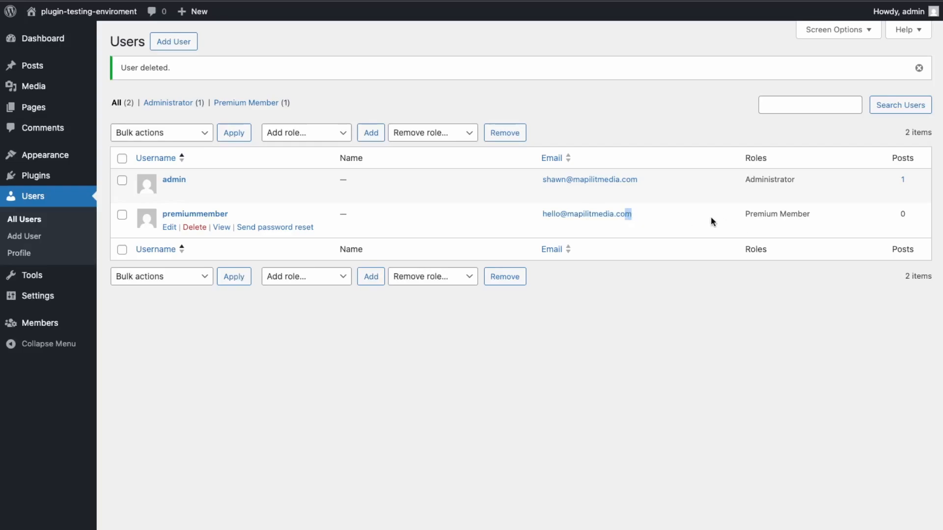
Confirm premiummember holds the Premium Member role and open the user for editing
{"action": "left_click_drag", "start_coordinate": [738, 214], "coordinate": [842, 218]}
{"action": "left_click", "coordinate": [842, 218]}
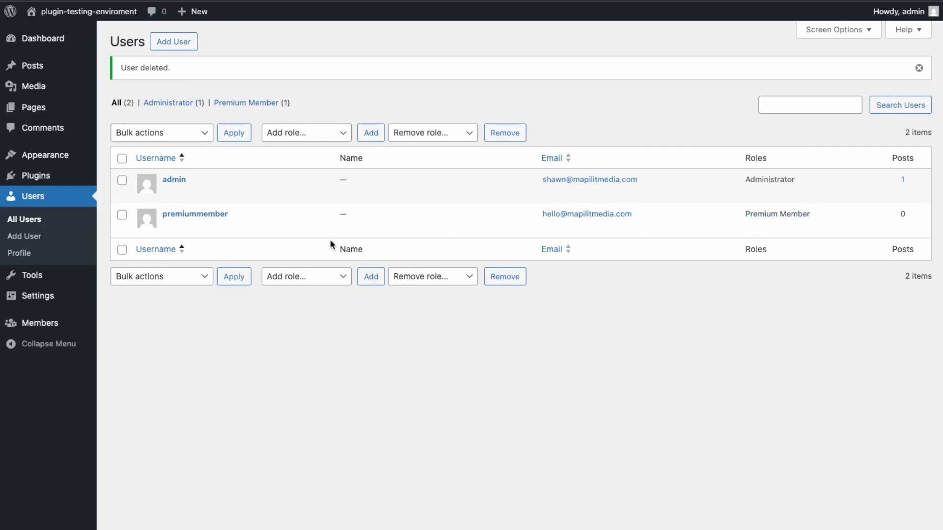
{"action": "left_click", "coordinate": [169, 226]}
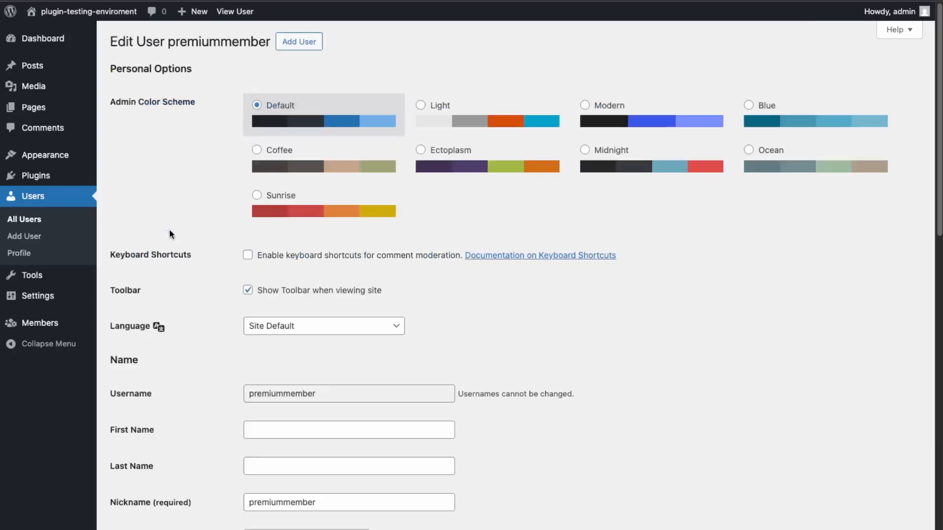
Generate a new password for premiummember, copy it, and update the user
{"action": "scroll", "coordinate": [396, 470], "scroll_direction": "down", "scroll_amount": 6}
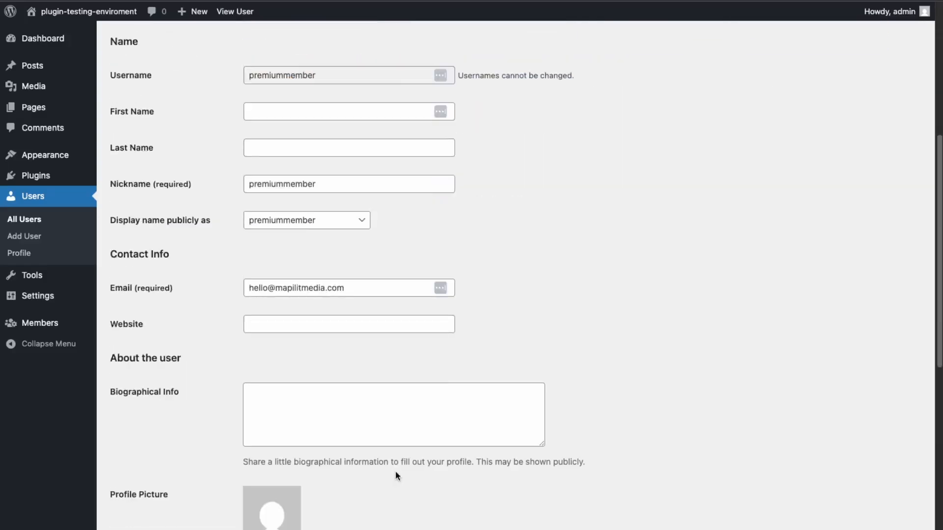
{"action": "scroll", "coordinate": [396, 476], "scroll_direction": "down", "scroll_amount": 6}
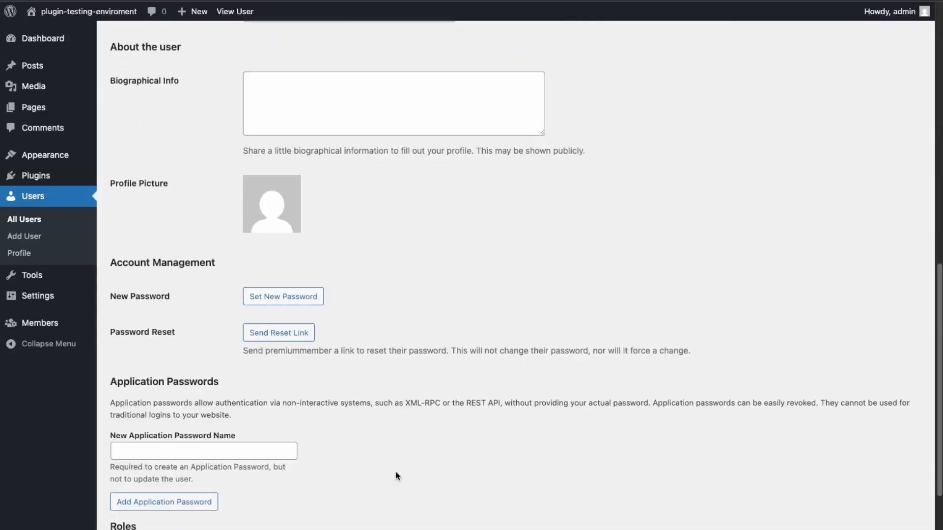
{"action": "left_click", "coordinate": [303, 296]}
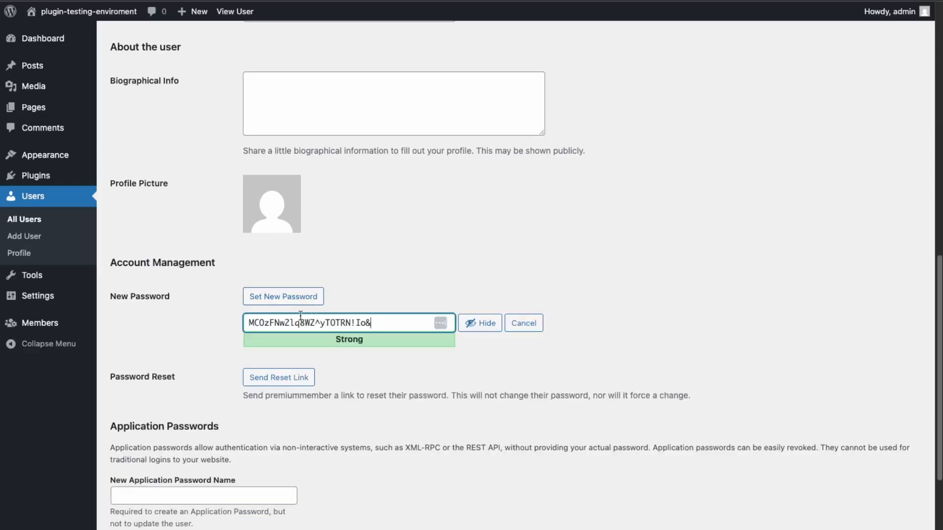
{"action": "left_click_drag", "start_coordinate": [406, 324], "coordinate": [178, 308]}
{"action": "scroll", "coordinate": [190, 322], "scroll_direction": "down", "scroll_amount": 4}
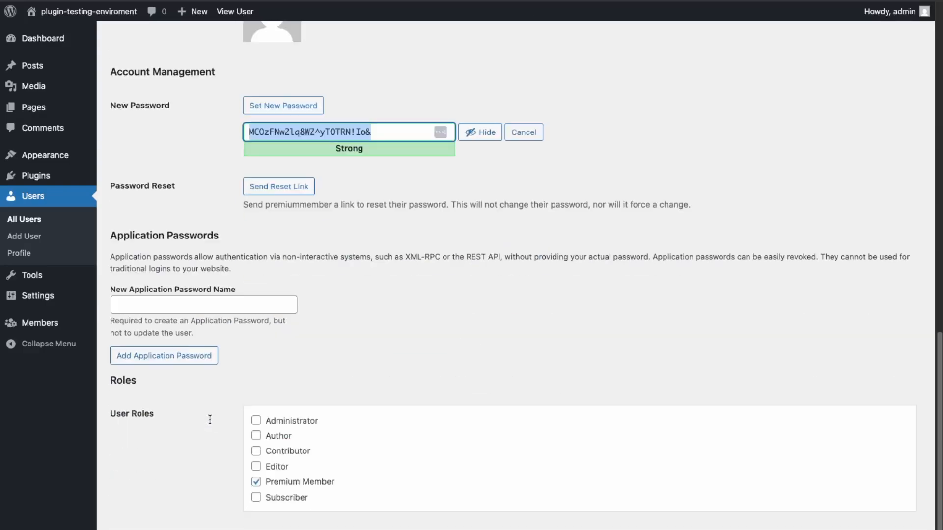
{"action": "left_click", "coordinate": [140, 528]}
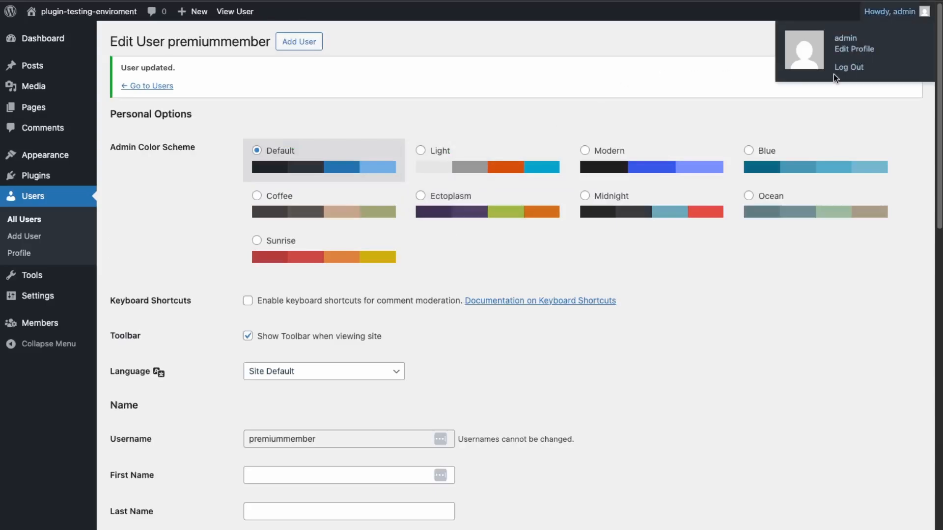
Log out, log in as premiummember with the copied password, and open the site's front end
{"action": "mouse_move", "coordinate": [891, 24]}
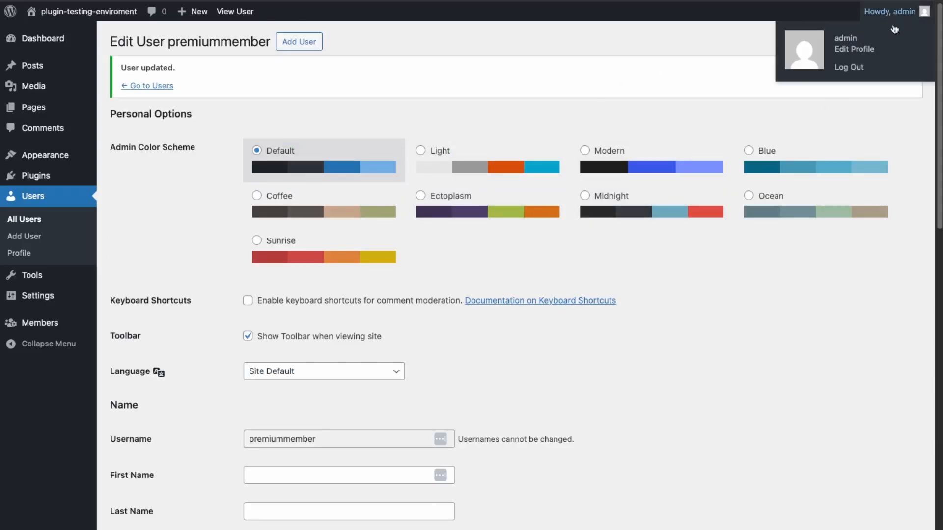
{"action": "left_click", "coordinate": [864, 72]}
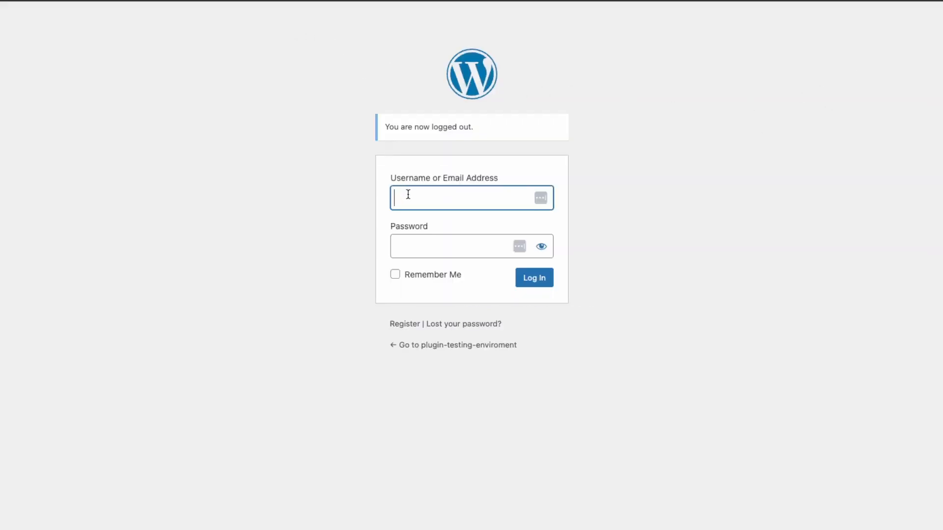
{"action": "type", "text": "premiummember"}
{"action": "key", "text": "Tab"}
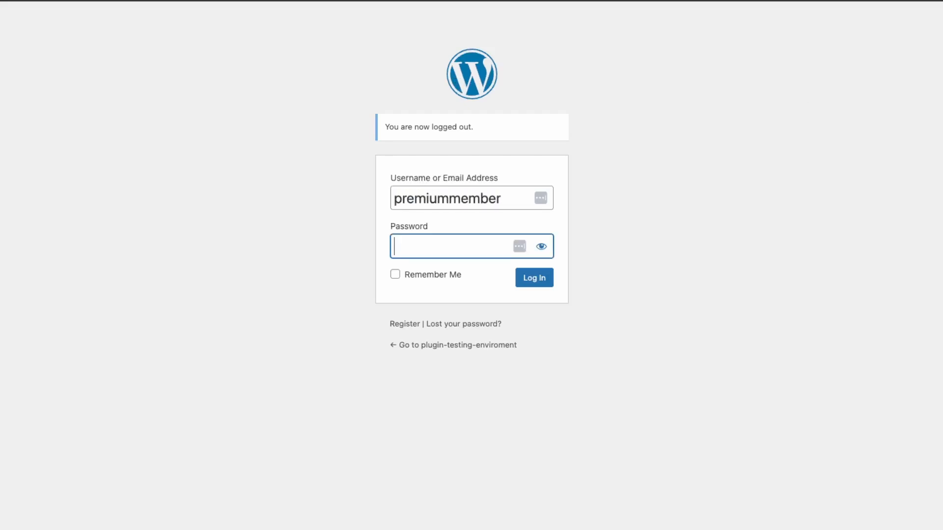
{"action": "key", "text": "ctrl+v"}
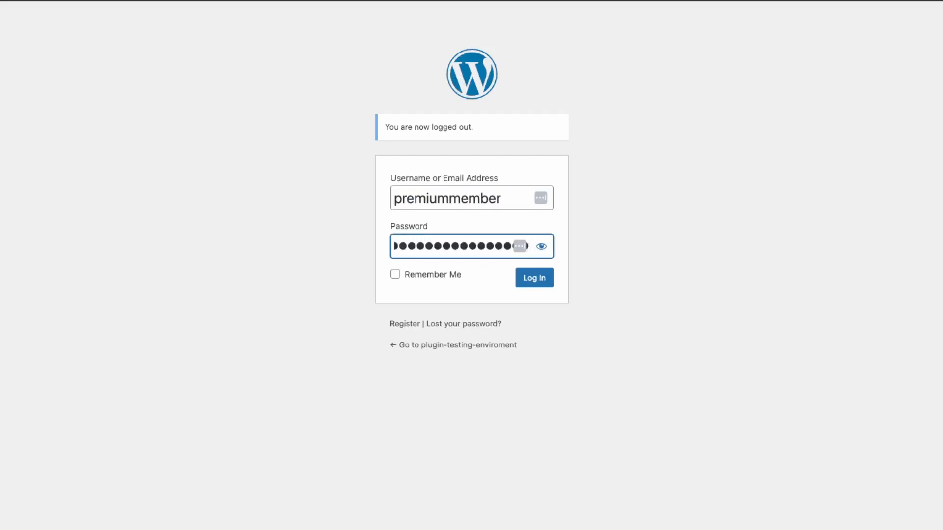
{"action": "key", "text": "Return"}
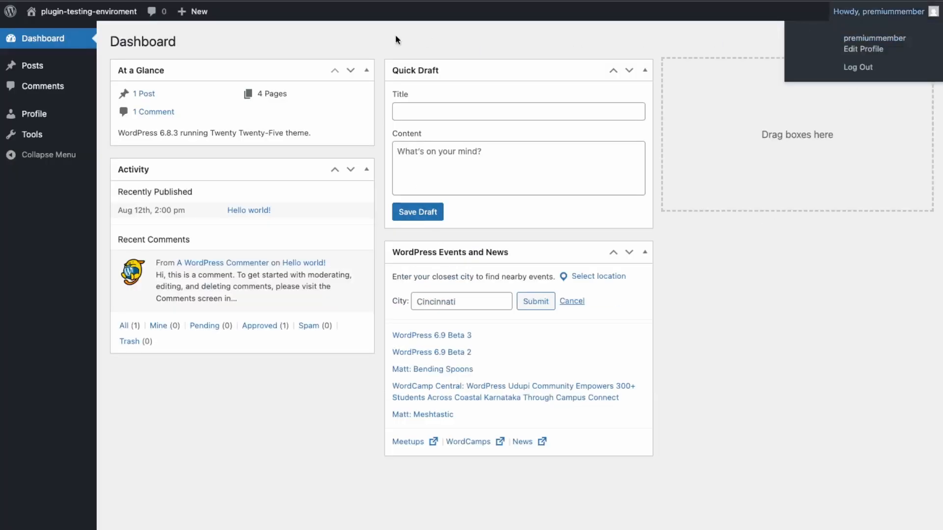
{"action": "mouse_move", "coordinate": [78, 11]}
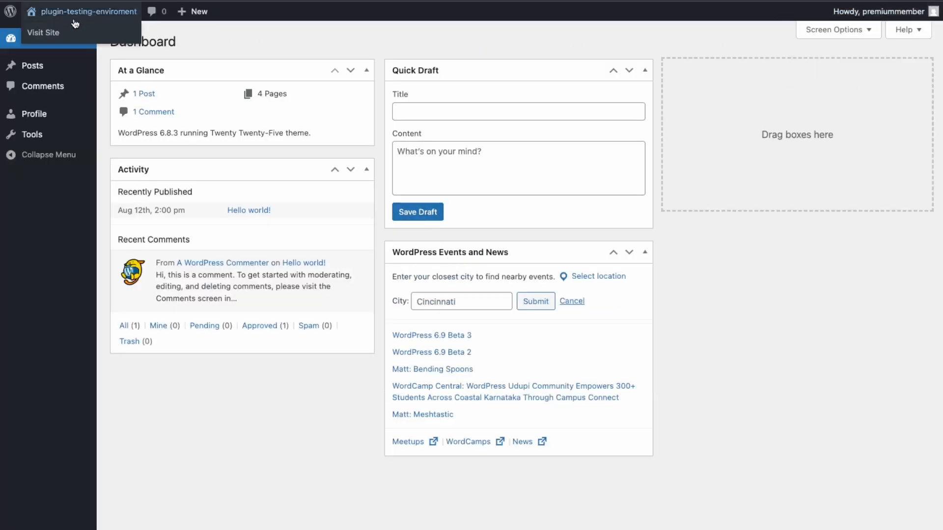
{"action": "left_click", "coordinate": [46, 36]}
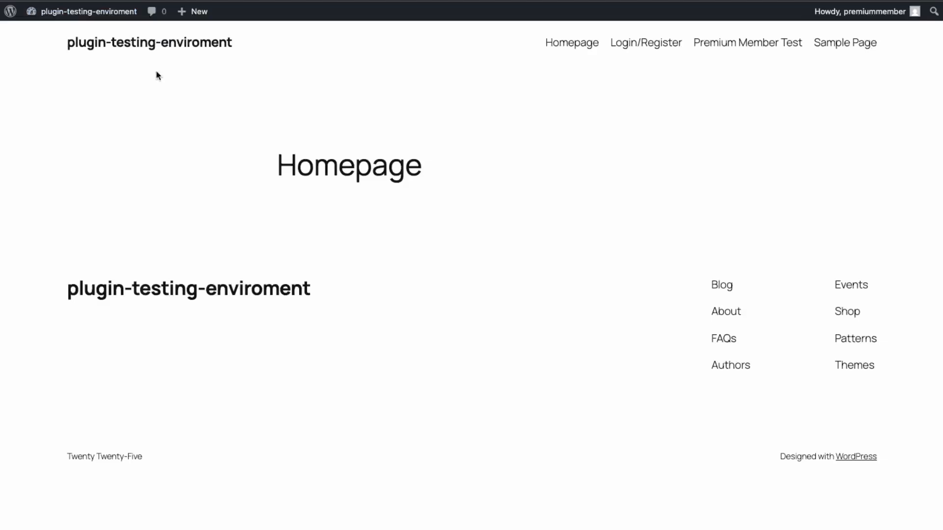
Confirm Premium Member Test shows 'You are a premium member', then go to the member's Dashboard
{"action": "left_click", "coordinate": [735, 45]}
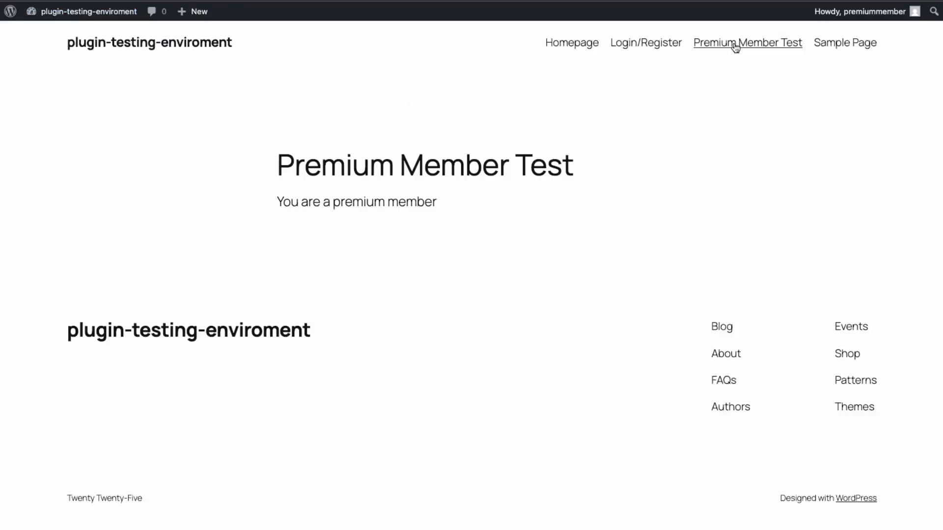
{"action": "triple_click", "coordinate": [470, 206]}
{"action": "left_click", "coordinate": [515, 219]}
{"action": "mouse_move", "coordinate": [118, 11]}
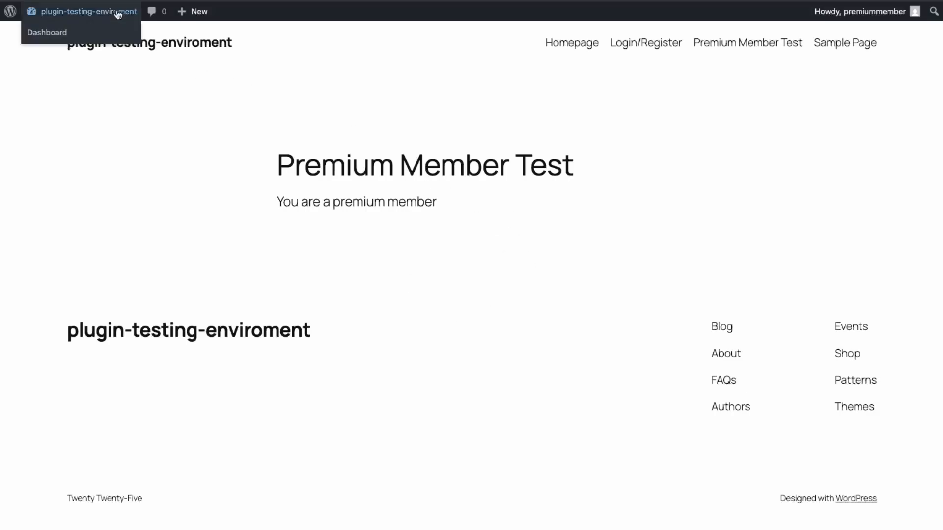
{"action": "left_click", "coordinate": [57, 38]}
Log out of the member account and start a new role named 'Secret Member'
{"action": "mouse_move", "coordinate": [903, 11]}
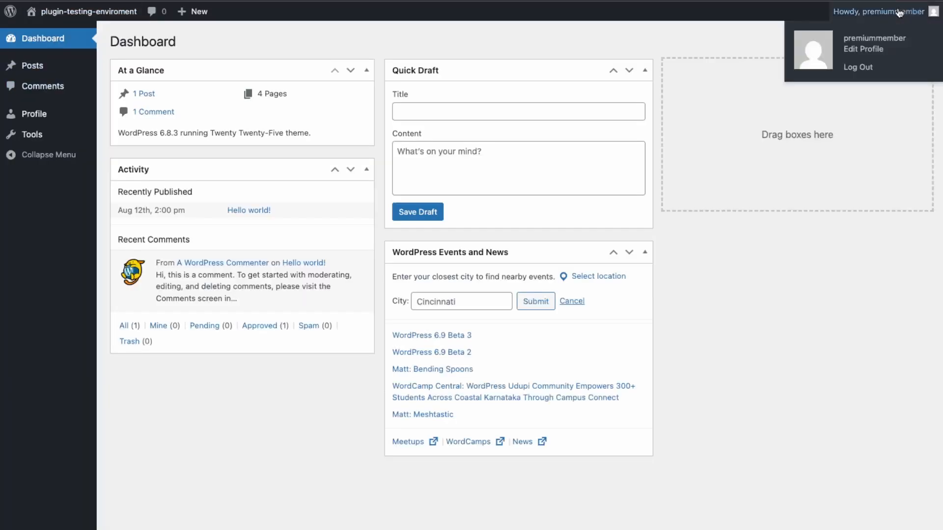
{"action": "left_click", "coordinate": [858, 67]}
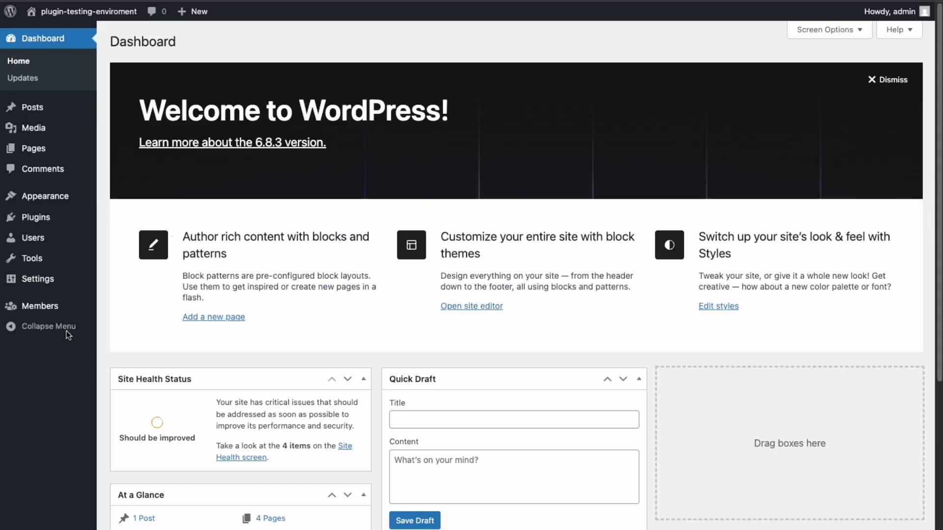
{"action": "mouse_move", "coordinate": [30, 310]}
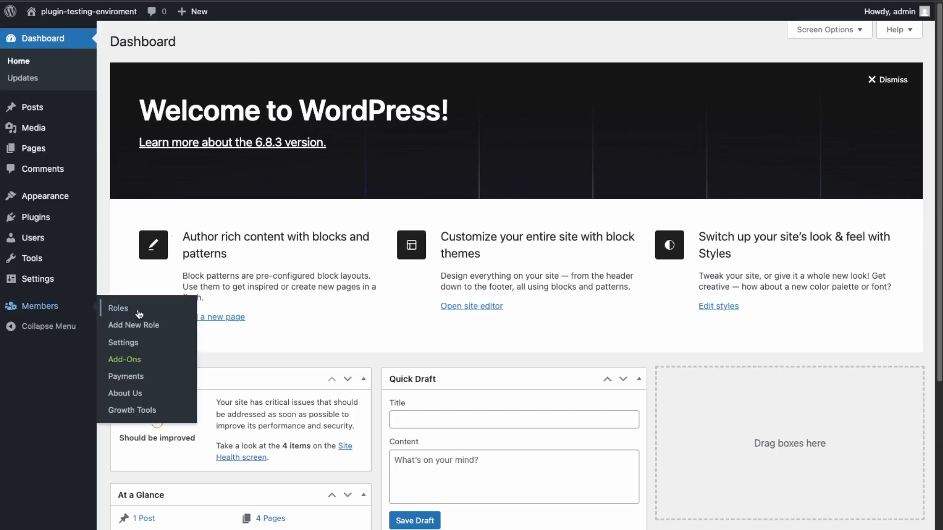
{"action": "left_click", "coordinate": [137, 333]}
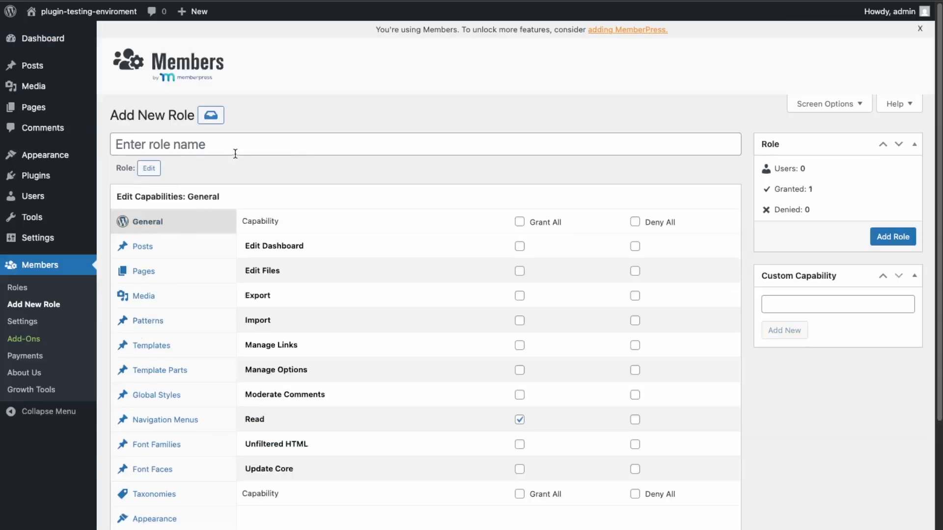
{"action": "left_click", "coordinate": [239, 143]}
{"action": "type", "text": "Secret Member"}
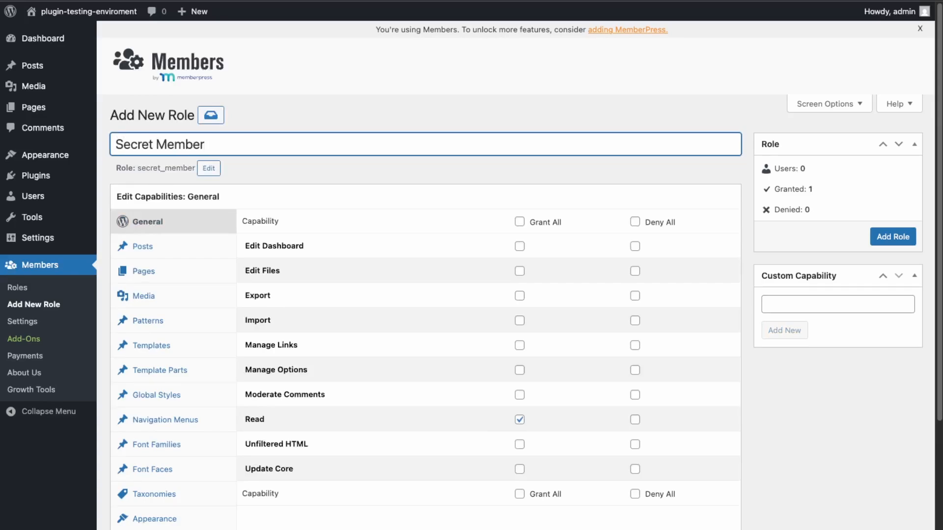
Grant Edit, Delete, Publish and Edit Published Posts capabilities, then add the role
{"action": "left_click", "coordinate": [152, 252]}
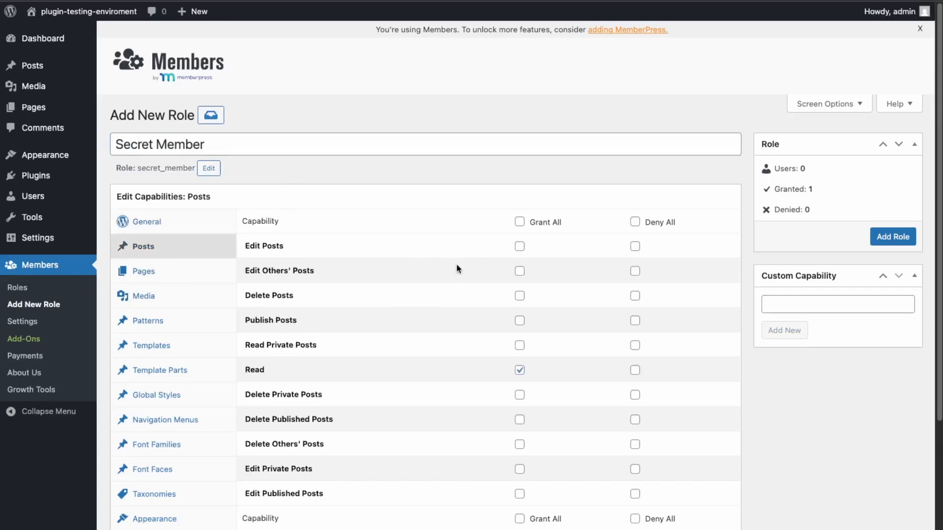
{"action": "left_click", "coordinate": [524, 245]}
{"action": "left_click", "coordinate": [521, 298]}
{"action": "left_click", "coordinate": [521, 322]}
{"action": "left_click", "coordinate": [519, 494]}
{"action": "left_click", "coordinate": [895, 238]}
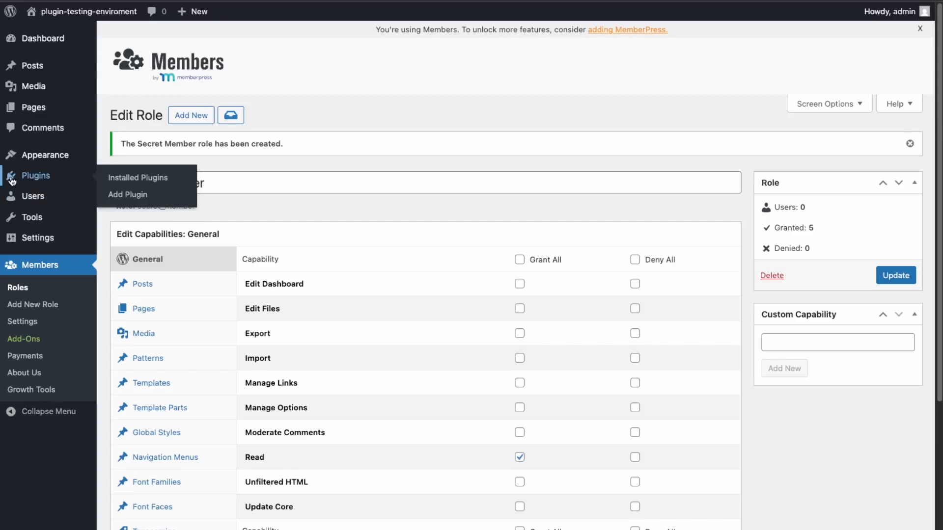
Create a blank page titled 'Secret Member and Premium Member Test' viewable only by Premium Member and Secret Member roles
{"action": "mouse_move", "coordinate": [34, 114]}
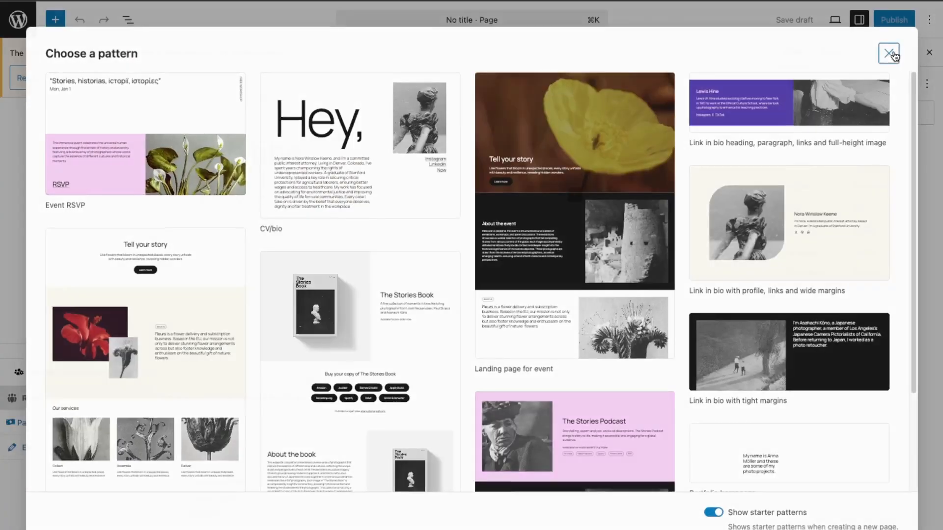
{"action": "left_click", "coordinate": [889, 54]}
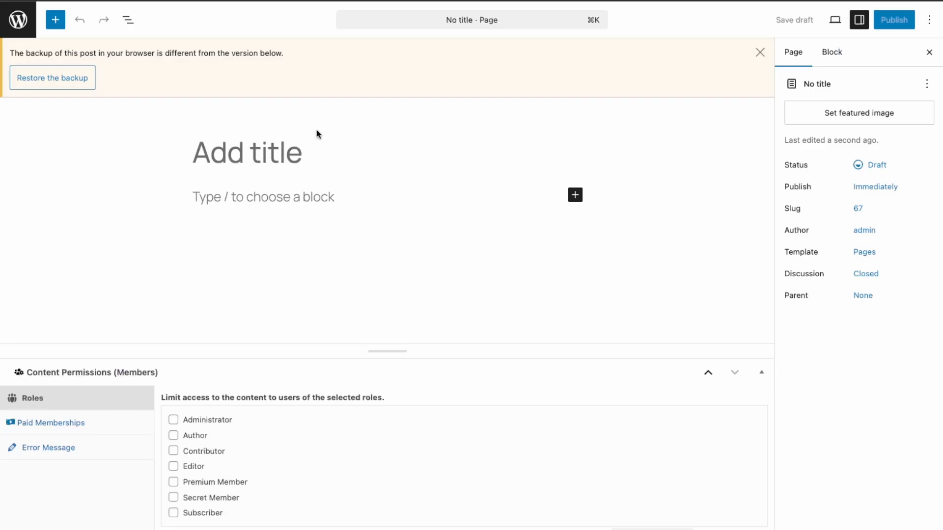
{"action": "type", "text": "Secret Member "}
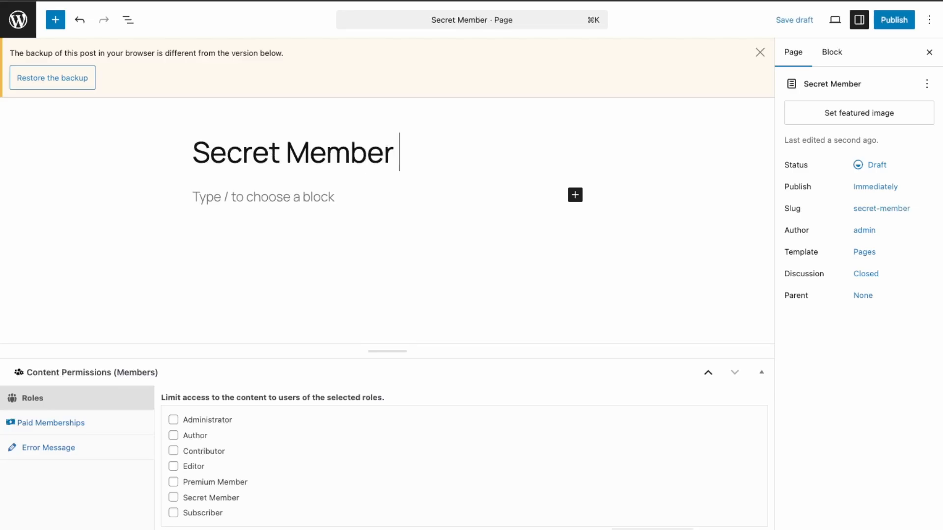
{"action": "type", "text": "and Premium Member Test"}
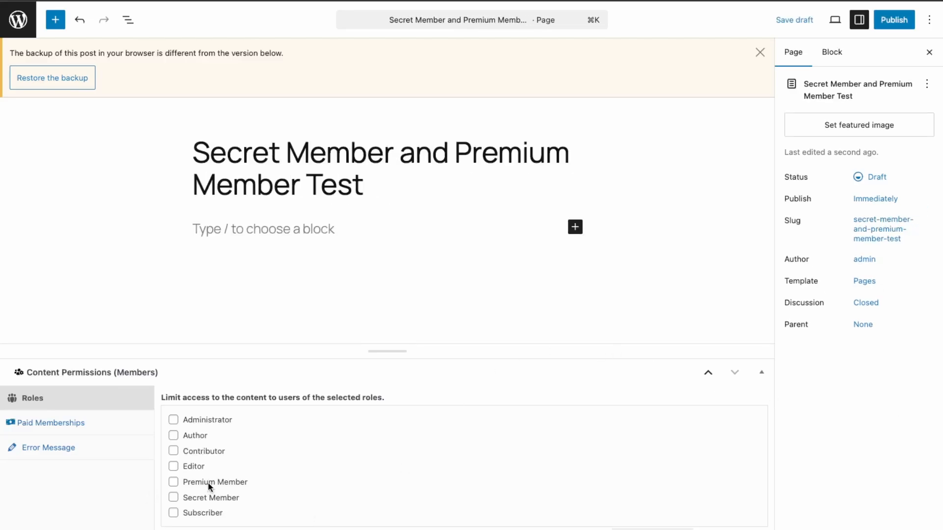
{"action": "left_click", "coordinate": [172, 482]}
{"action": "left_click", "coordinate": [173, 497]}
{"action": "left_click", "coordinate": [575, 227]}
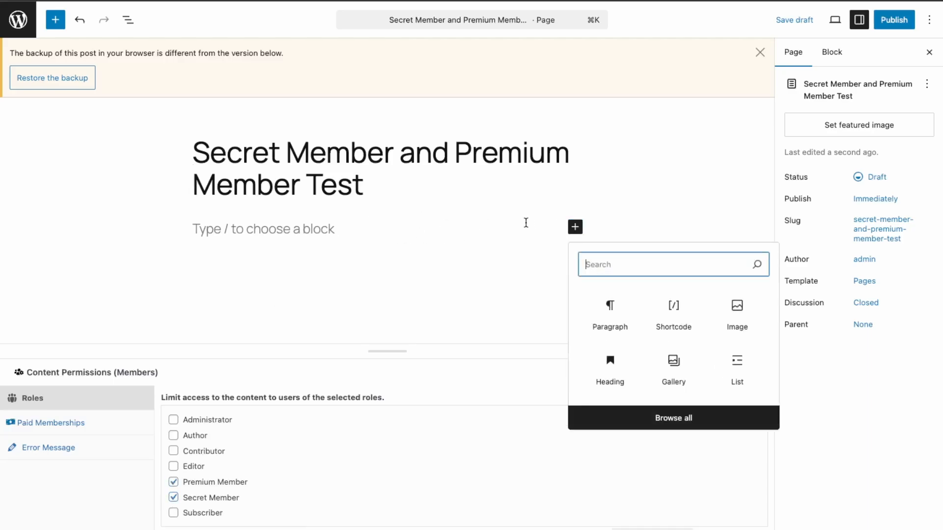
Add a paragraph reading 'Only Premium and Secret Members can read this'
{"action": "left_click", "coordinate": [623, 311]}
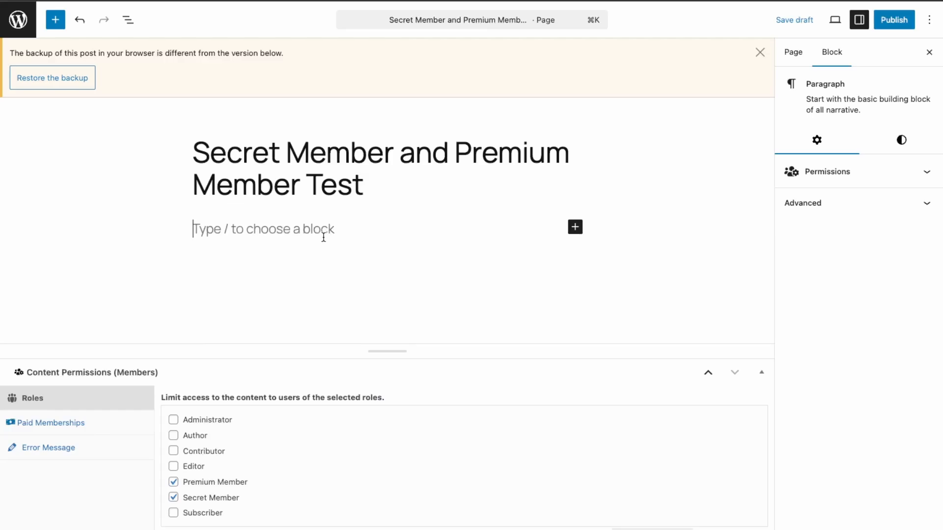
{"action": "type", "text": "Y"}
{"action": "key", "text": "BackSpace"}
{"action": "type", "text": "Only"}
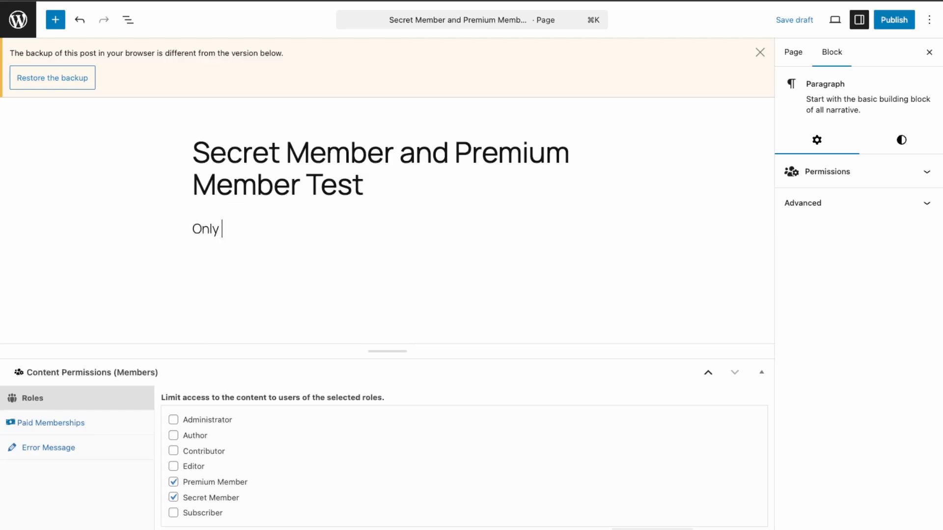
{"action": "type", "text": " PRem"}
{"action": "key", "text": "BackSpace"}
{"action": "key", "text": "BackSpace"}
{"action": "key", "text": "BackSpace"}
{"action": "type", "text": "remium and "}
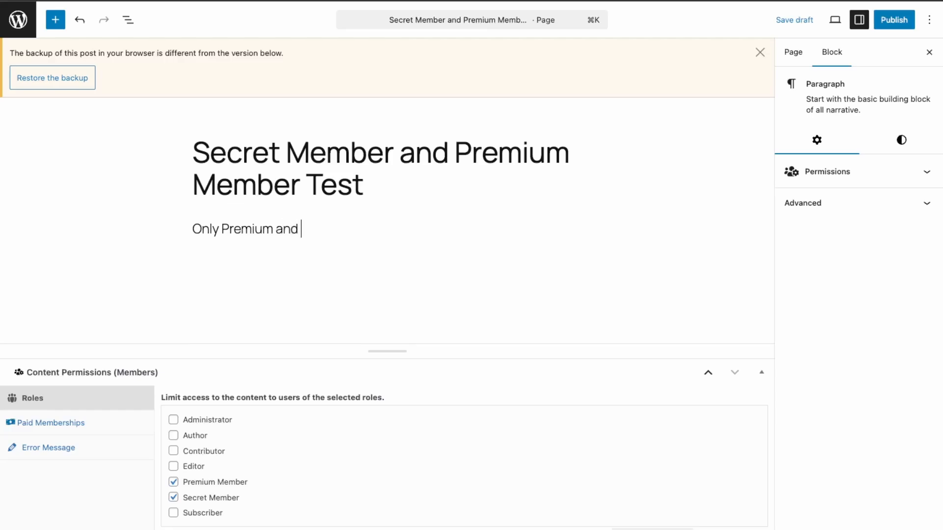
{"action": "type", "text": "Secret Members"}
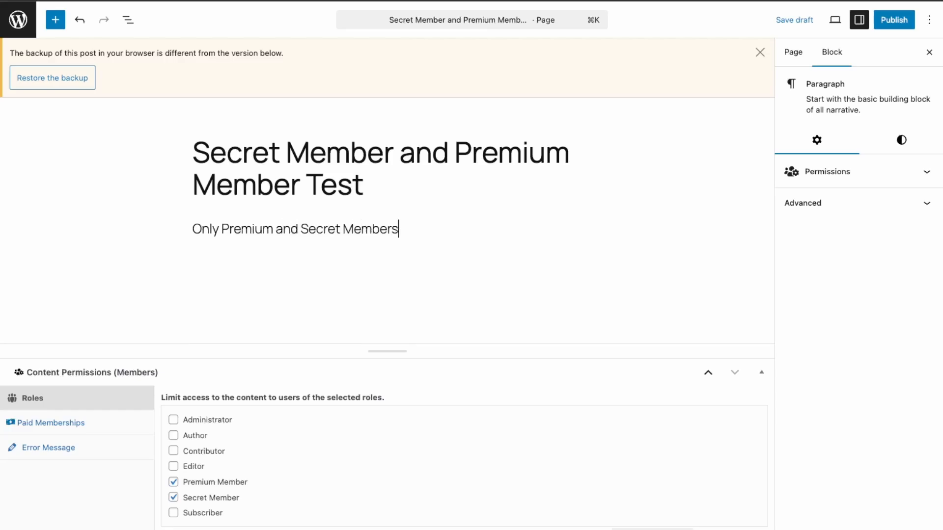
{"action": "type", "text": " can read tihs"}
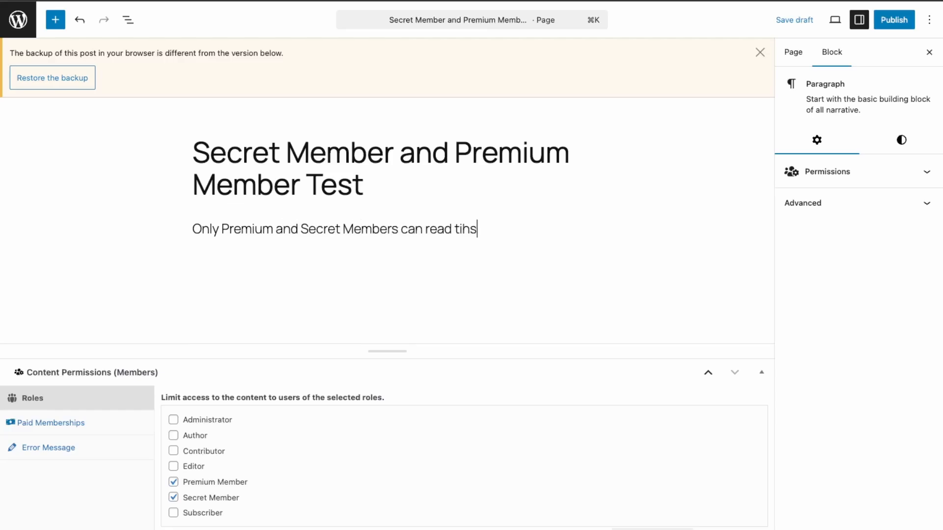
{"action": "key", "text": "BackSpace"}
{"action": "key", "text": "BackSpace"}
{"action": "key", "text": "BackSpace"}
{"action": "type", "text": "his"}
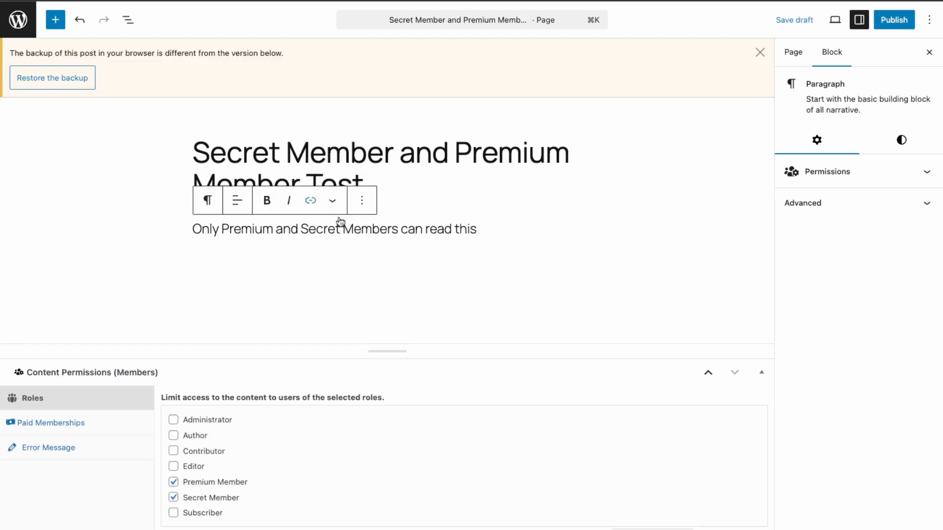
Add a Shortcode block: [members_access role="secret_member"]ONLY SECRET MEMBERS KNOW THE SECRET![/members_access]
{"action": "key", "text": "Return"}
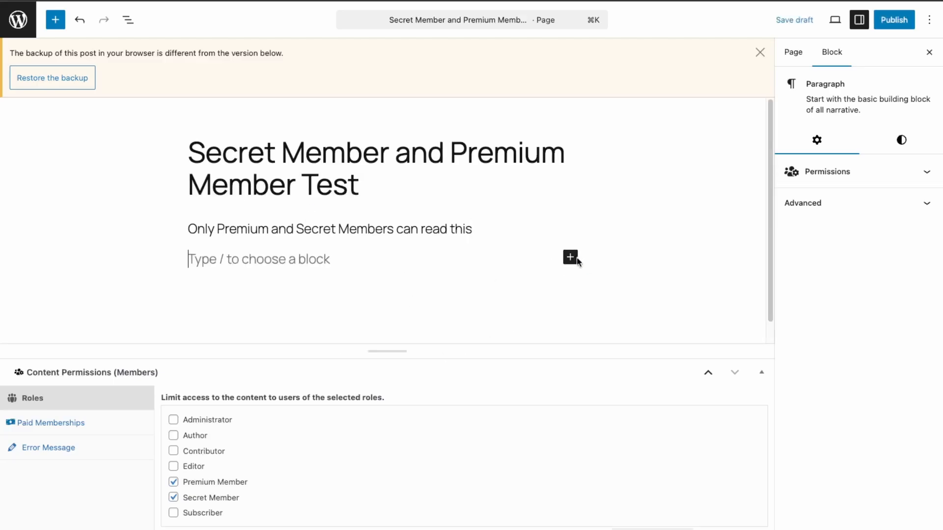
{"action": "left_click", "coordinate": [571, 259]}
{"action": "left_click", "coordinate": [670, 338]}
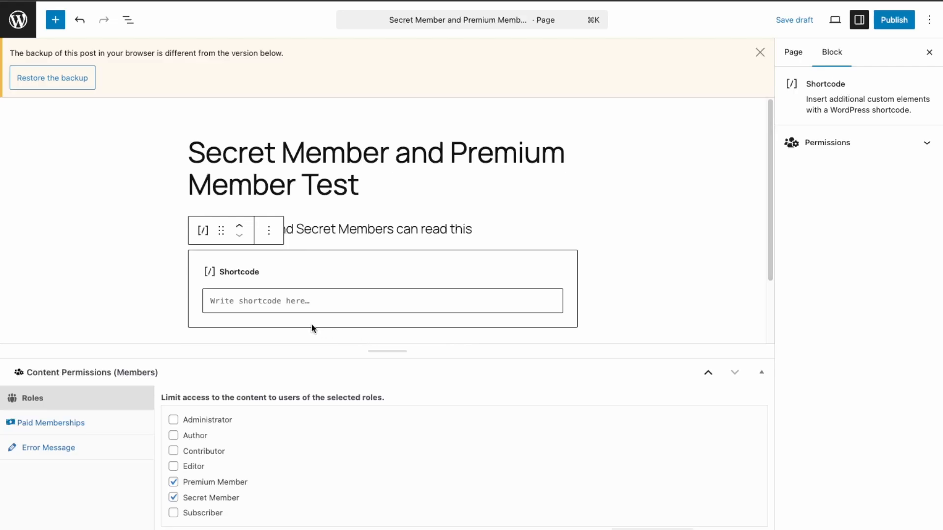
{"action": "left_click", "coordinate": [273, 301]}
{"action": "type", "text": "[members_access role=\"editor\"]Hide this content from everyone but editors.[/members_access]"}
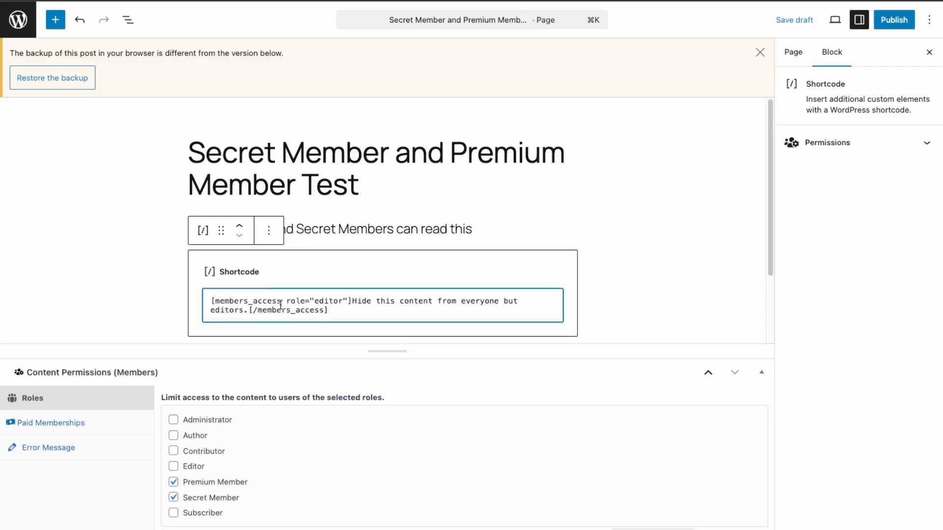
{"action": "double_click", "coordinate": [338, 302]}
{"action": "type", "text": "secret"}
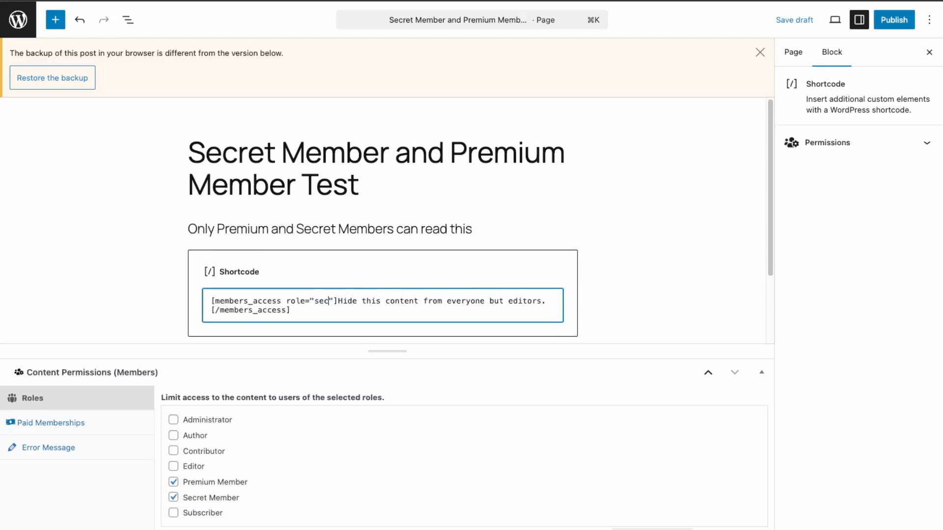
{"action": "type", "text": "_member"}
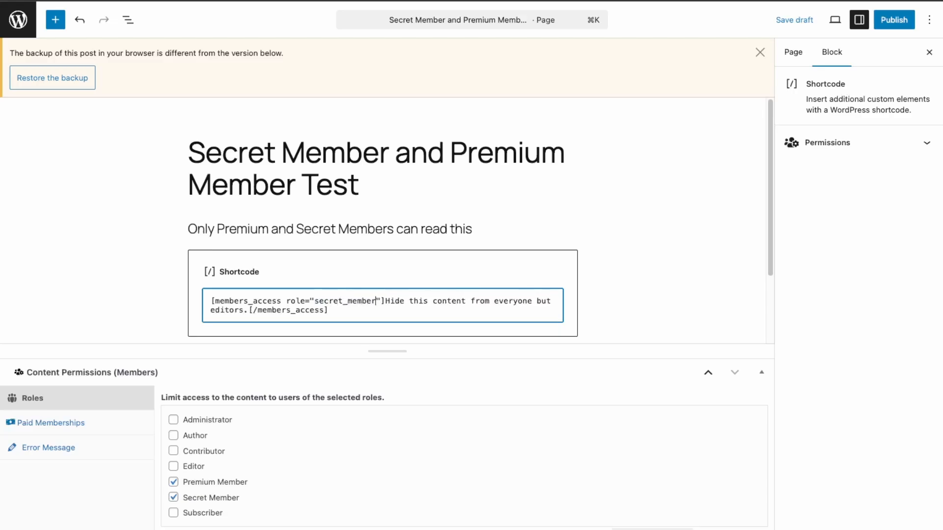
{"action": "left_click_drag", "start_coordinate": [247, 310], "coordinate": [388, 303]}
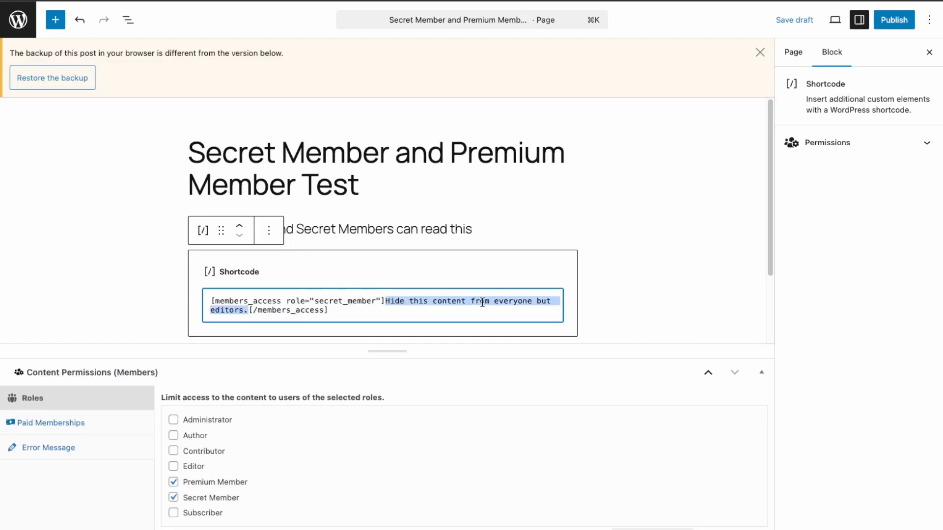
{"action": "type", "text": "On"}
{"action": "key", "text": "BackSpace"}
{"action": "type", "text": "NL"}
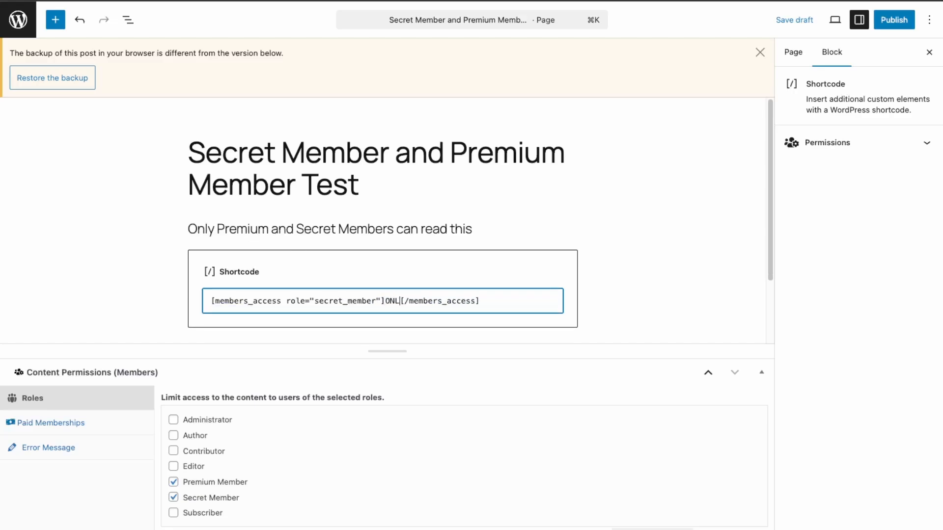
{"action": "type", "text": "Y SECRET"}
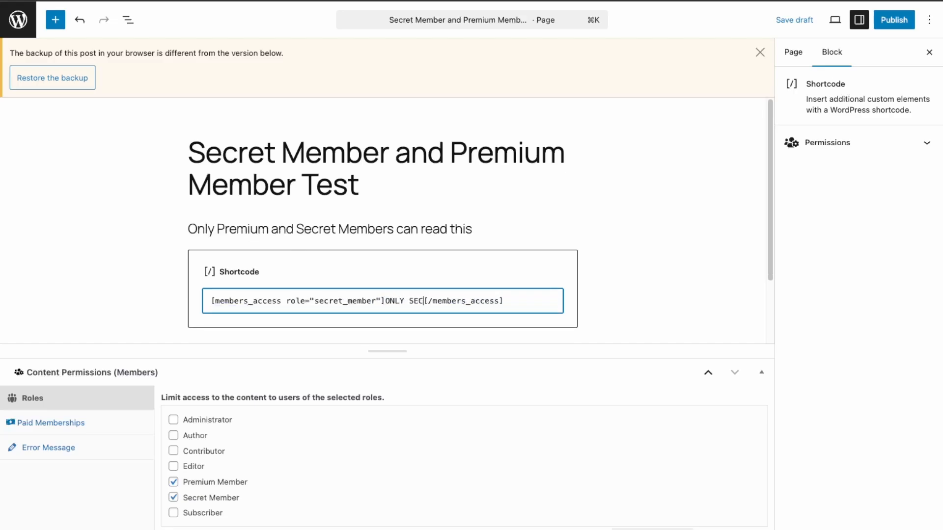
{"action": "type", "text": " MEMBERS "}
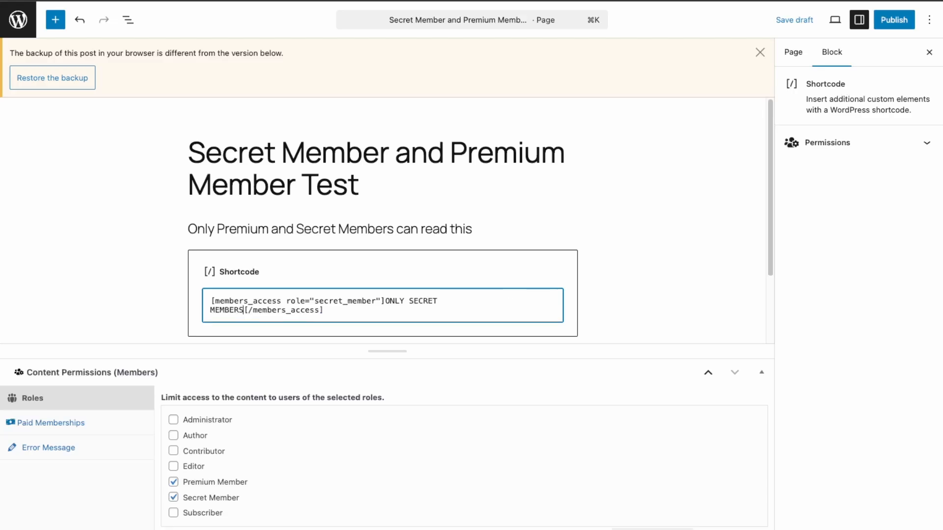
{"action": "type", "text": "KNOW THE "}
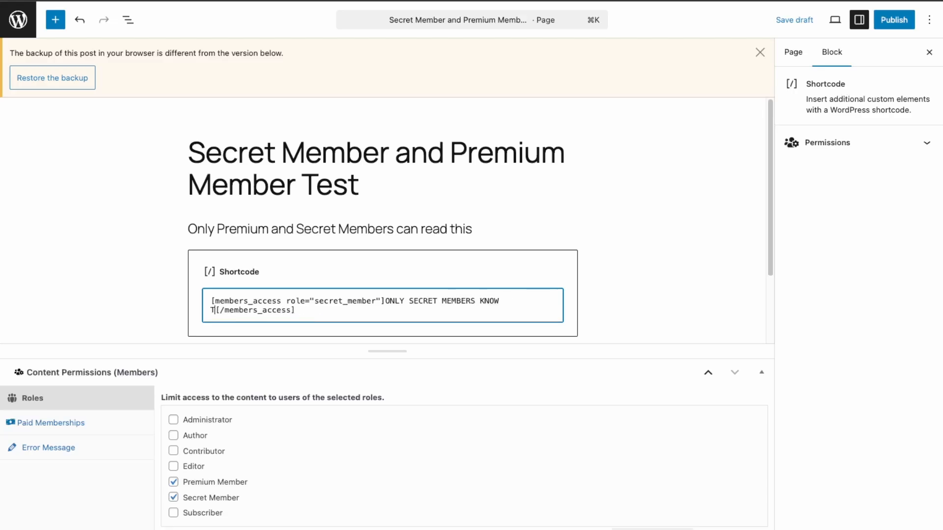
{"action": "type", "text": "SECRET!"}
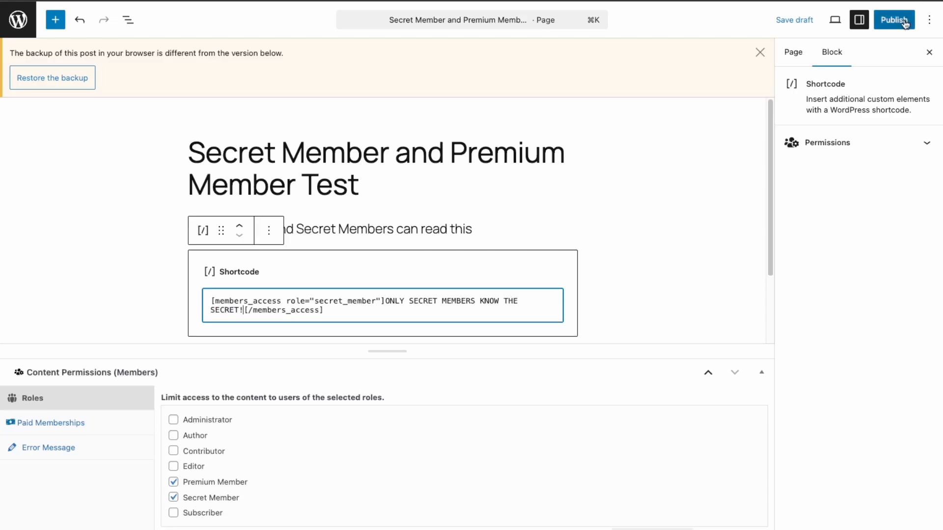
Publish the page, check the live access notice line, then log out of the admin account
{"action": "left_click", "coordinate": [905, 24]}
{"action": "left_click", "coordinate": [826, 175]}
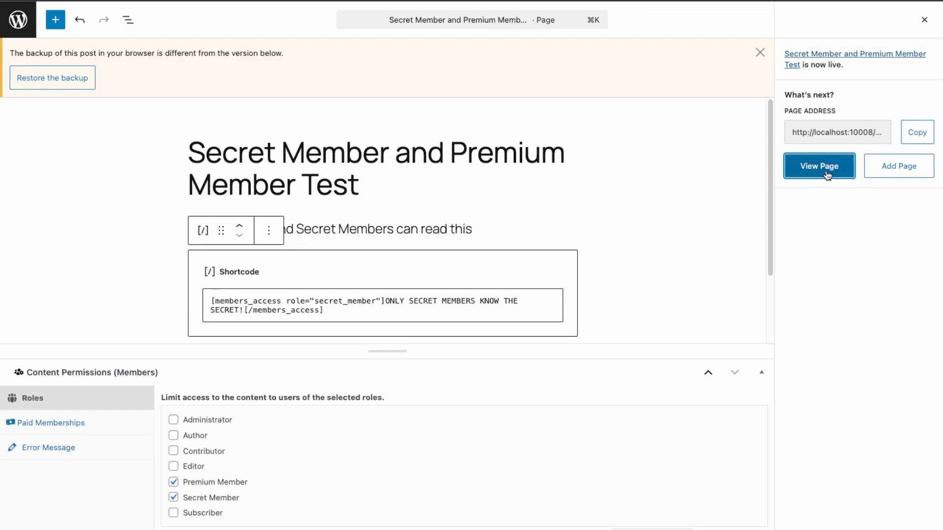
{"action": "left_click_drag", "start_coordinate": [565, 235], "coordinate": [336, 234]}
{"action": "left_click_drag", "start_coordinate": [261, 236], "coordinate": [585, 237]}
{"action": "left_click", "coordinate": [585, 237]}
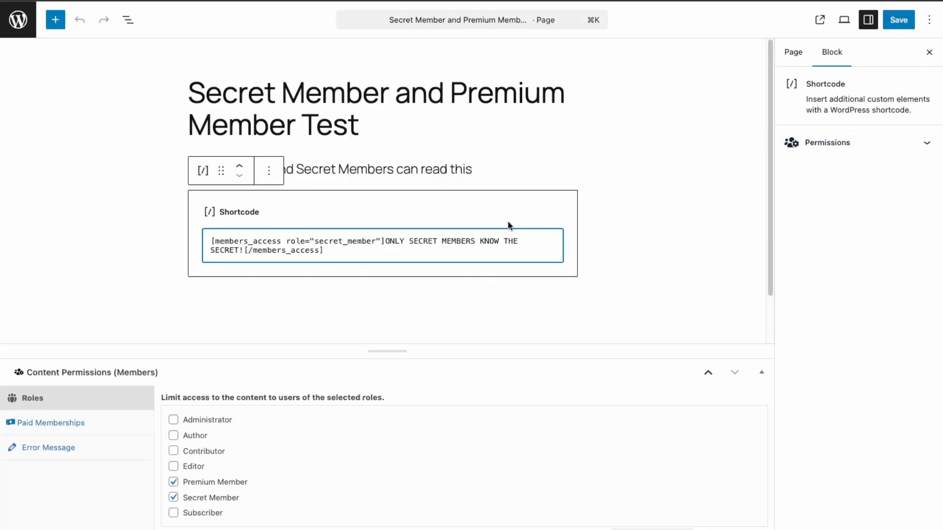
{"action": "left_click", "coordinate": [354, 287]}
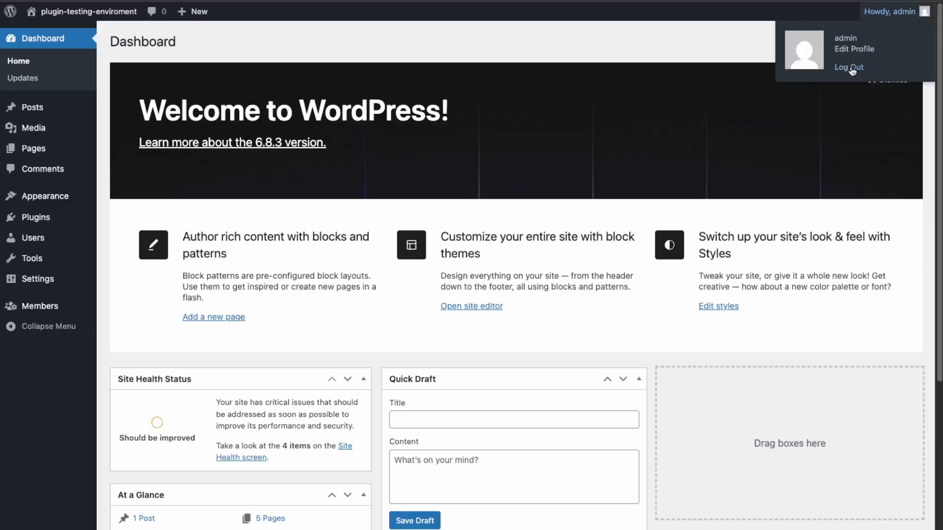
{"action": "left_click", "coordinate": [854, 67]}
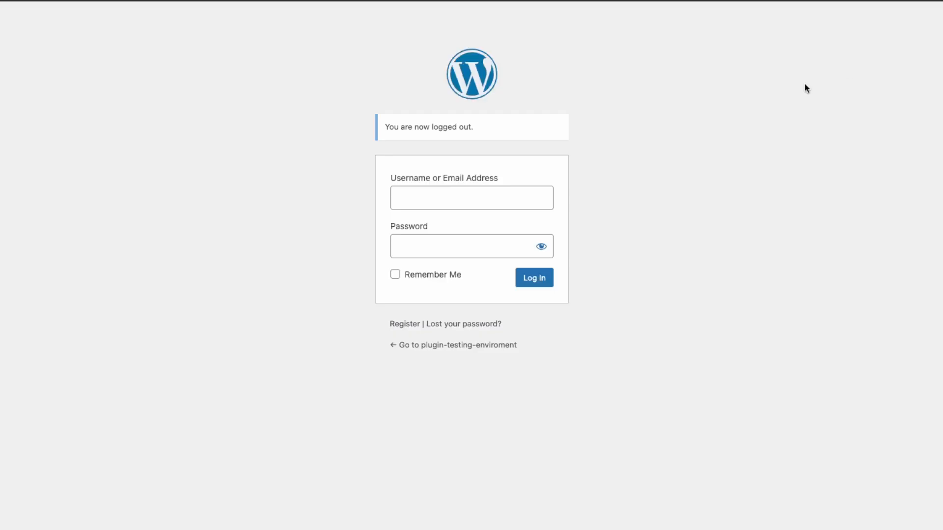
Register a new account with username secret_member and an e-mail address
{"action": "left_click", "coordinate": [411, 325]}
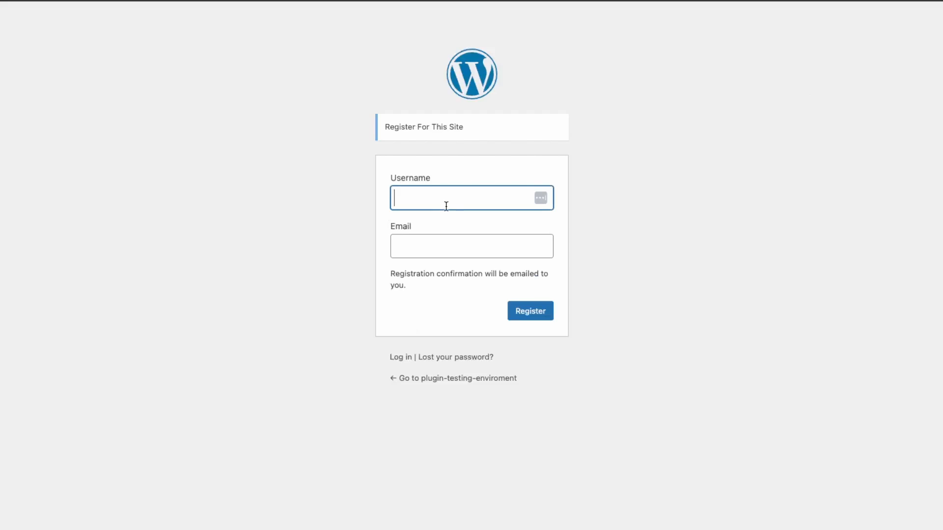
{"action": "type", "text": "secret_member"}
{"action": "key", "text": "Tab"}
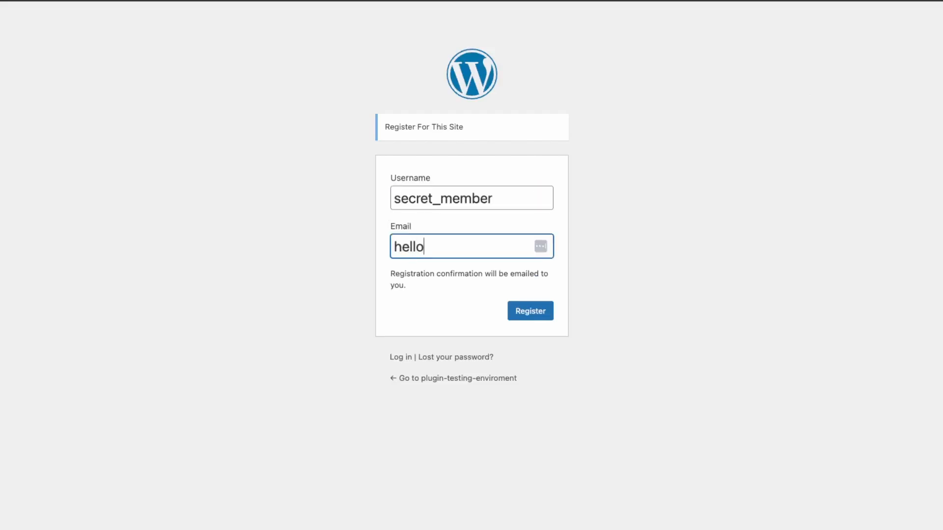
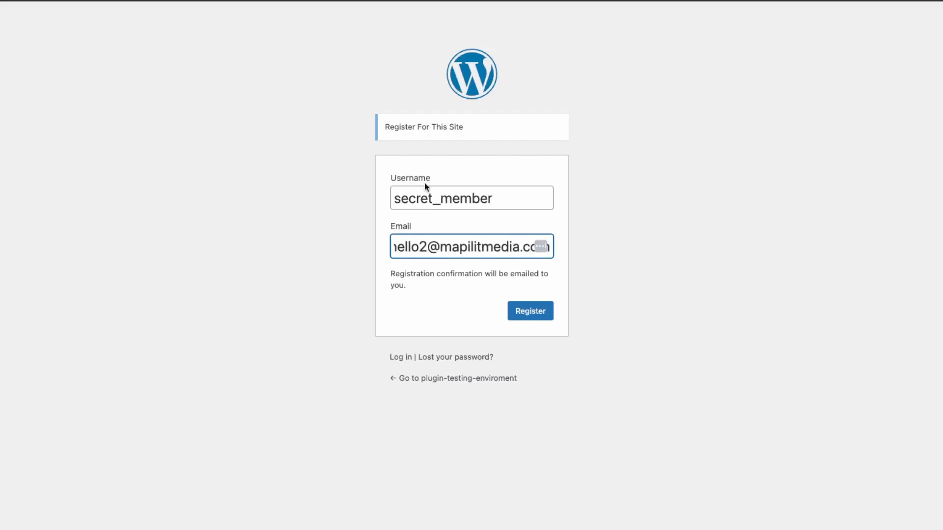
{"action": "left_click", "coordinate": [513, 312]}
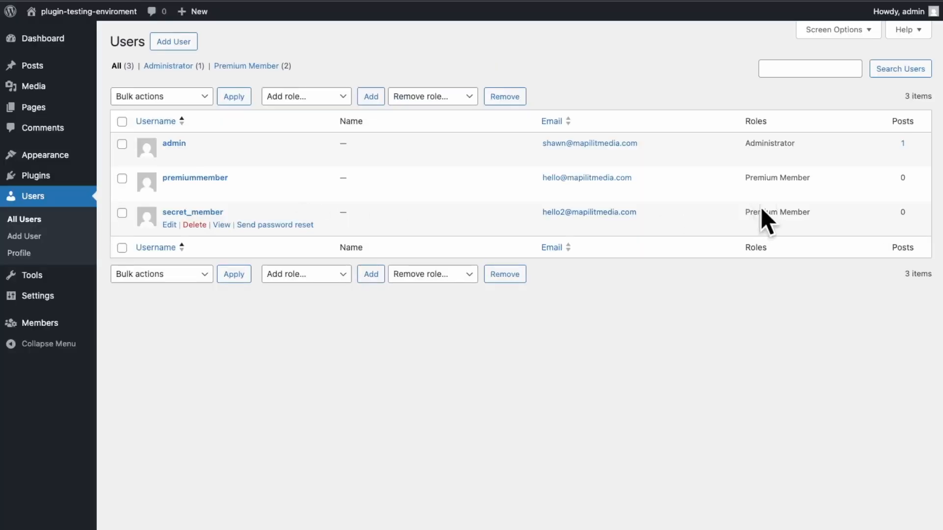
Switch secret_member's role from Premium Member to Secret Member and save the user
{"action": "left_click_drag", "start_coordinate": [835, 214], "coordinate": [689, 207]}
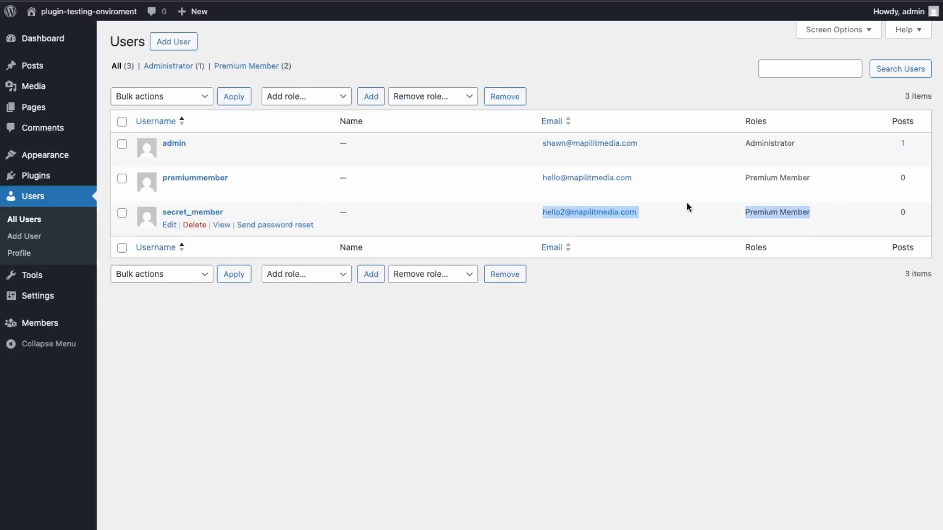
{"action": "left_click", "coordinate": [176, 222]}
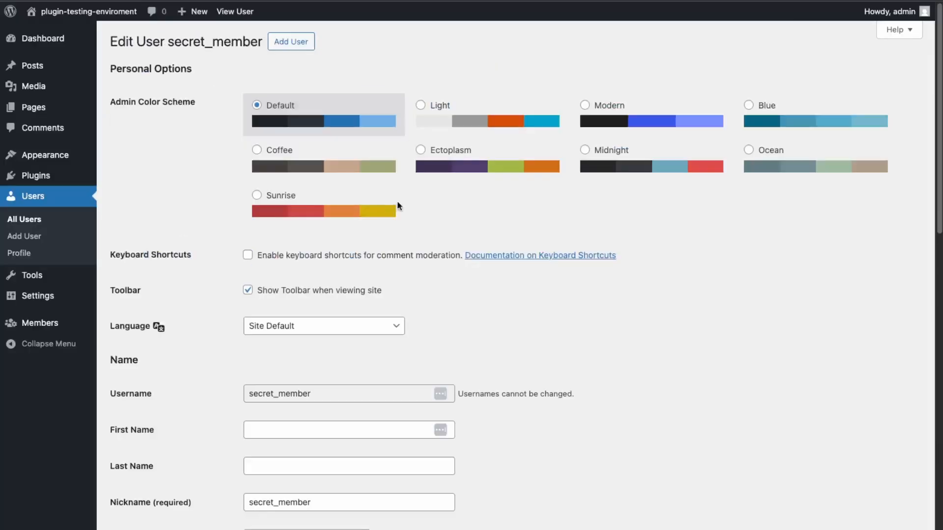
{"action": "scroll", "coordinate": [367, 429], "scroll_direction": "down", "scroll_amount": 1}
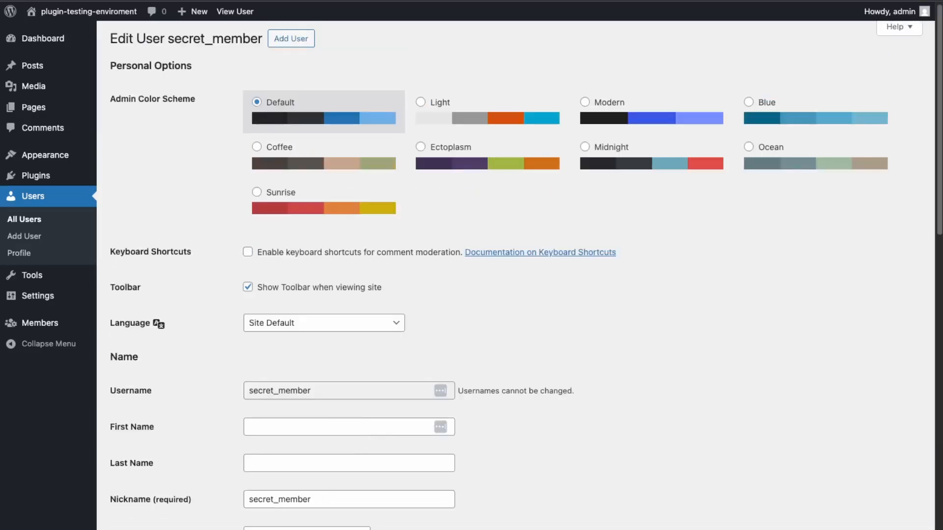
{"action": "scroll", "coordinate": [164, 41], "scroll_direction": "down", "scroll_amount": 15}
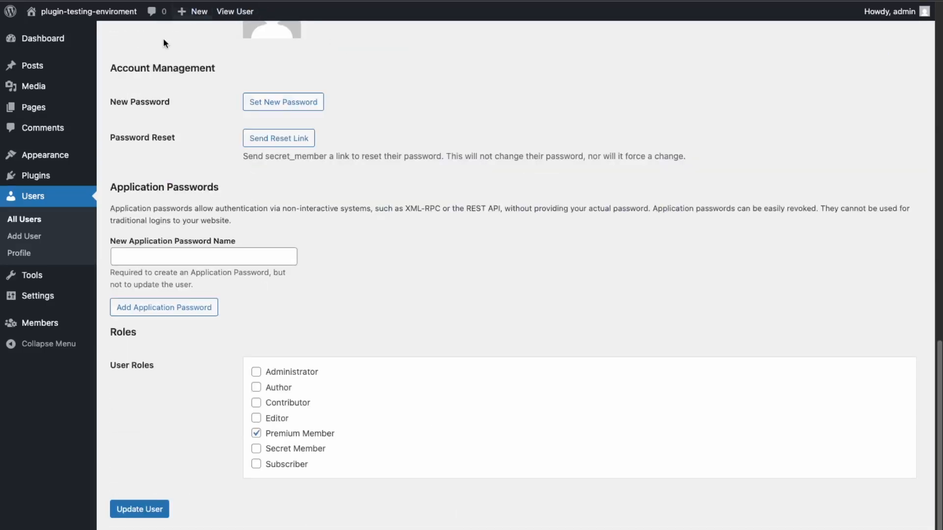
{"action": "left_click", "coordinate": [255, 433]}
{"action": "left_click", "coordinate": [256, 448]}
{"action": "left_click", "coordinate": [141, 511]}
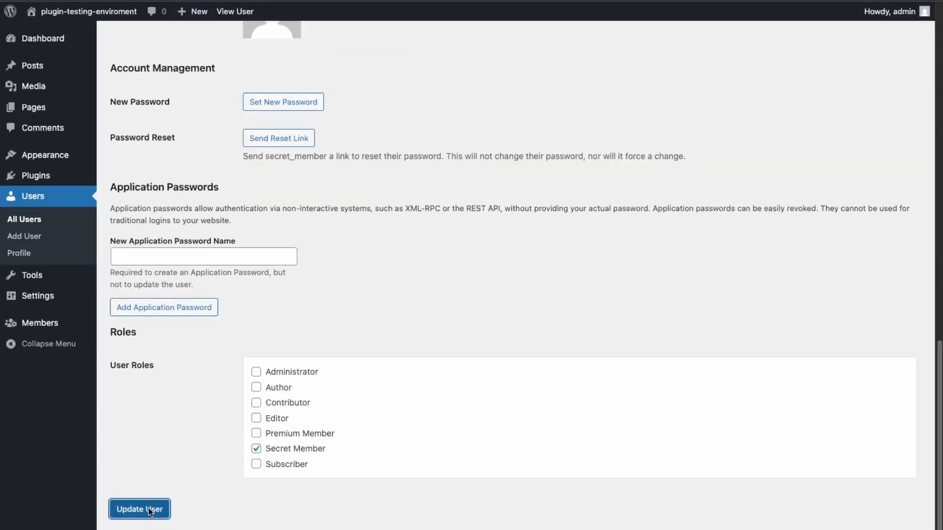
Generate a new password for secret_member and update the user
{"action": "scroll", "coordinate": [170, 466], "scroll_direction": "down", "scroll_amount": 10}
{"action": "left_click", "coordinate": [283, 312]}
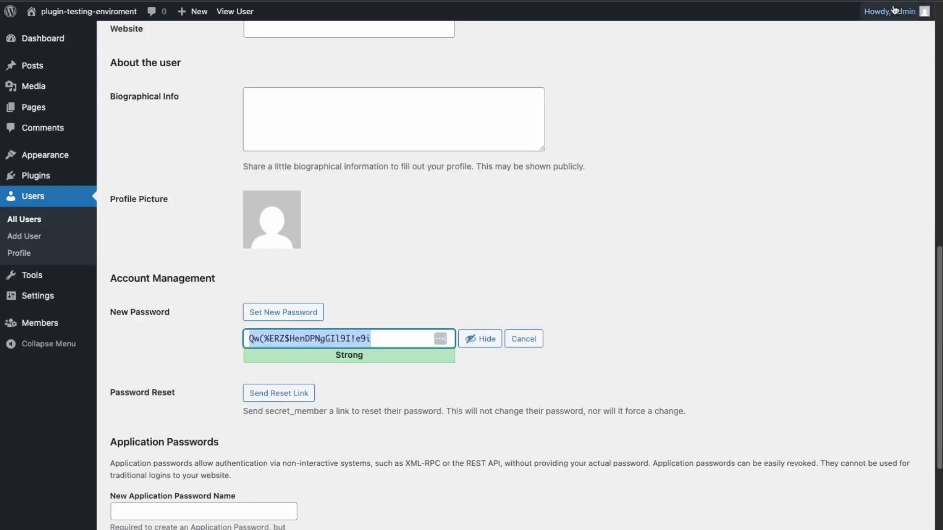
{"action": "mouse_move", "coordinate": [892, 10]}
{"action": "left_click", "coordinate": [849, 68]}
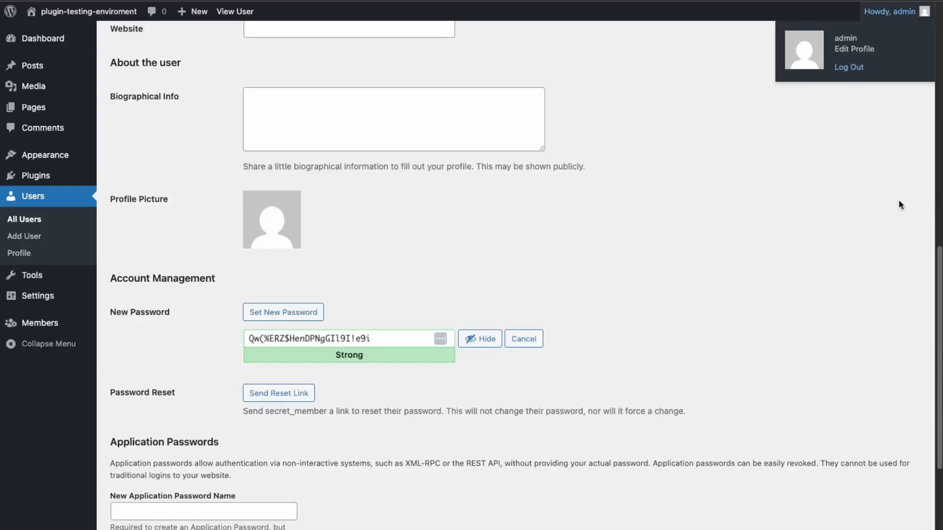
{"action": "scroll", "coordinate": [477, 312], "scroll_direction": "down", "scroll_amount": 5}
{"action": "left_click", "coordinate": [139, 502]}
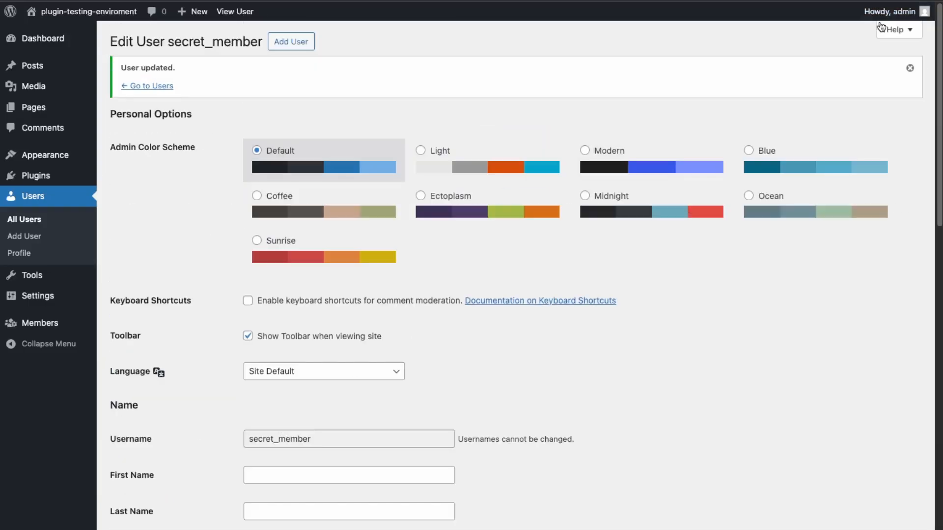
{"action": "mouse_move", "coordinate": [899, 11]}
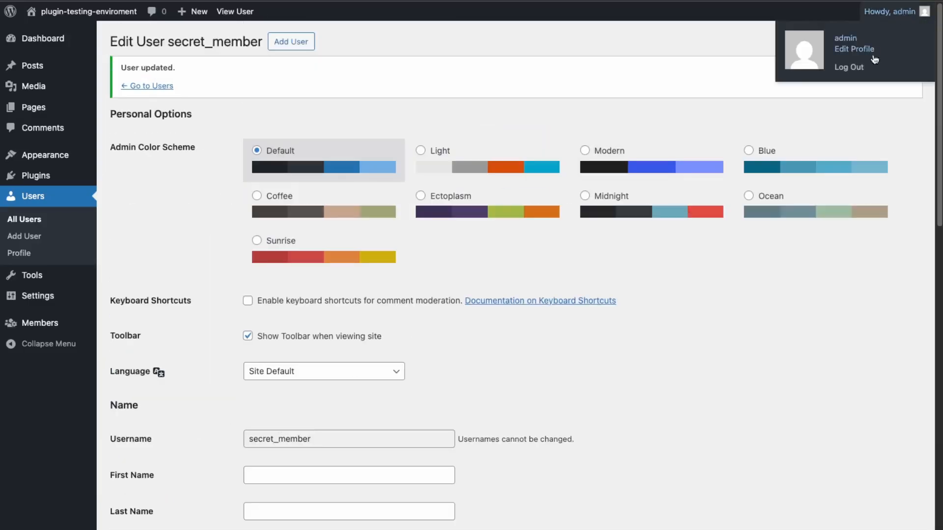
Log out of admin and log back in as secret_member
{"action": "left_click", "coordinate": [849, 69]}
{"action": "left_click", "coordinate": [441, 202]}
{"action": "type", "text": "sec"}
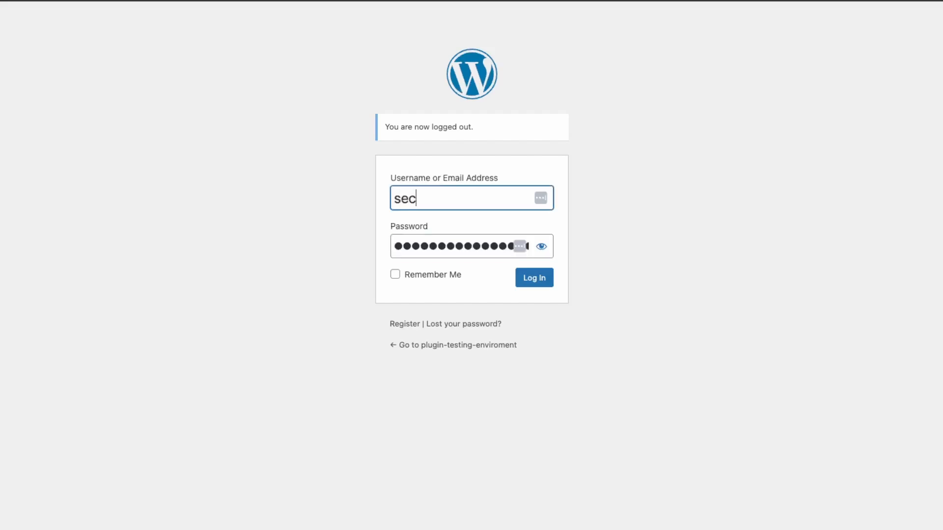
{"action": "type", "text": "ret_member"}
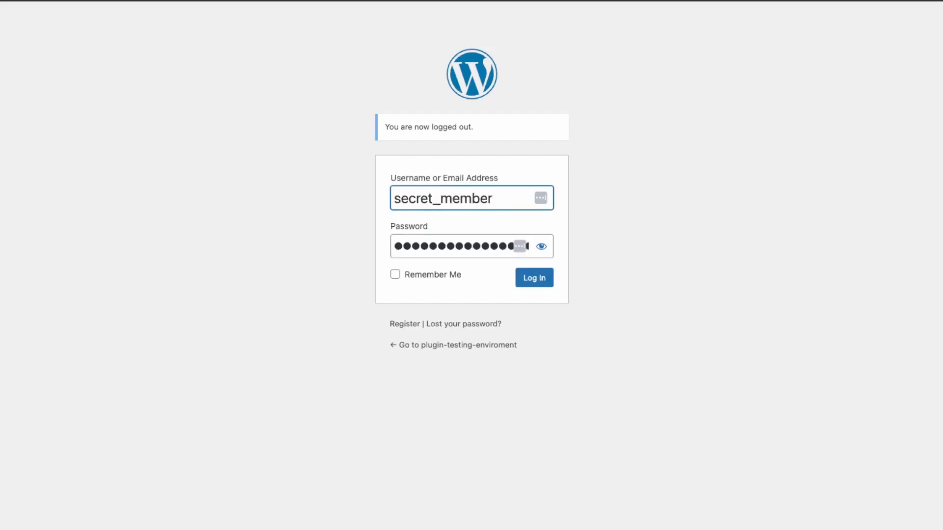
{"action": "key", "text": "Return"}
Visit the site's Premium Member Test page and check its access-denied message
{"action": "mouse_move", "coordinate": [72, 14]}
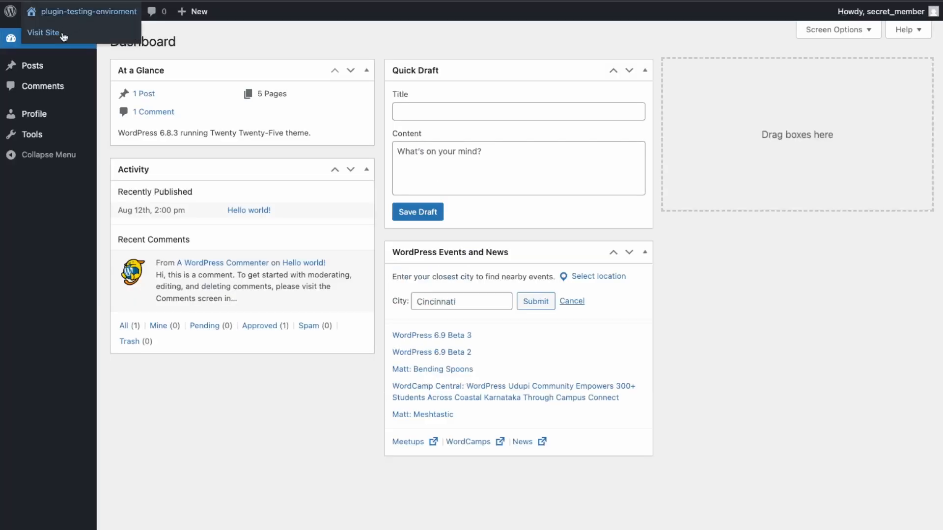
{"action": "left_click", "coordinate": [45, 33]}
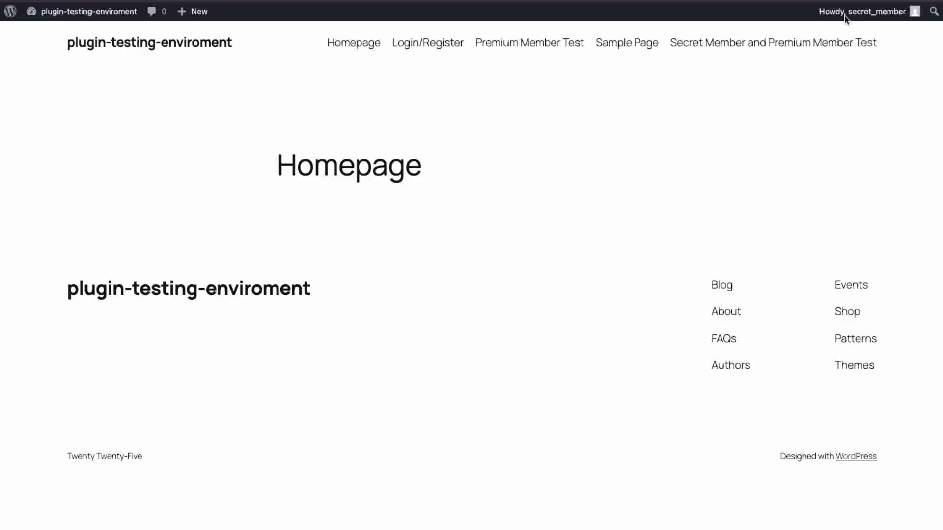
{"action": "left_click", "coordinate": [516, 47]}
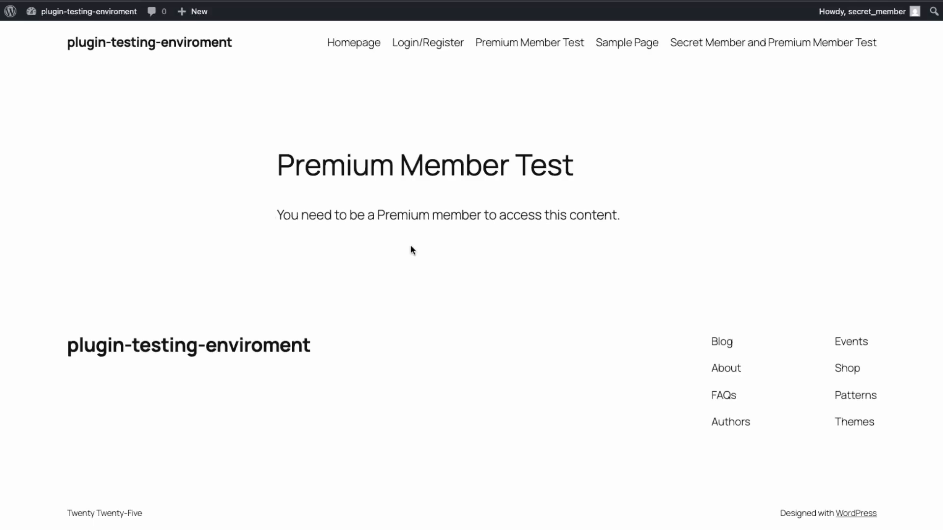
{"action": "left_click_drag", "start_coordinate": [268, 163], "coordinate": [423, 228]}
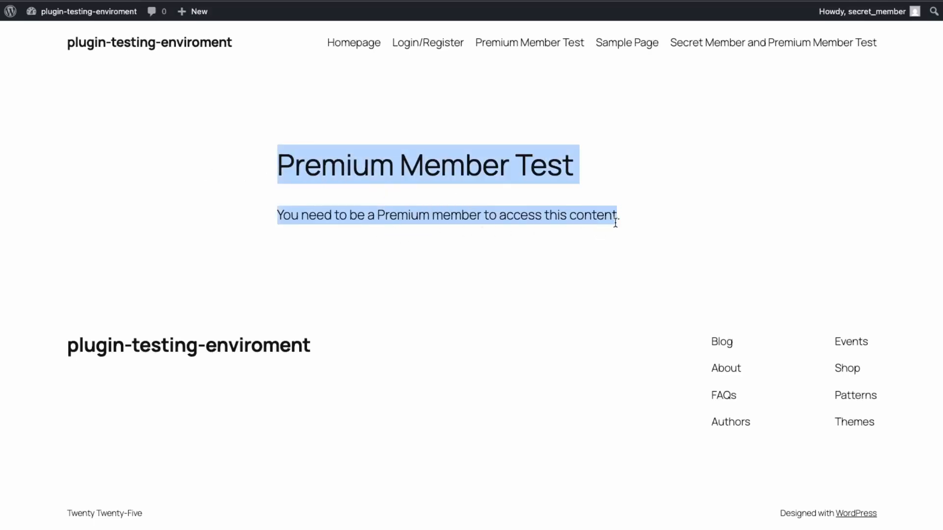
{"action": "left_click_drag", "start_coordinate": [639, 222], "coordinate": [293, 153]}
Open the Secret Member and Premium Member Test page and confirm 'ONLY SECRET MEMBERS KNOW THE SECRET!' appears
{"action": "left_click", "coordinate": [600, 113]}
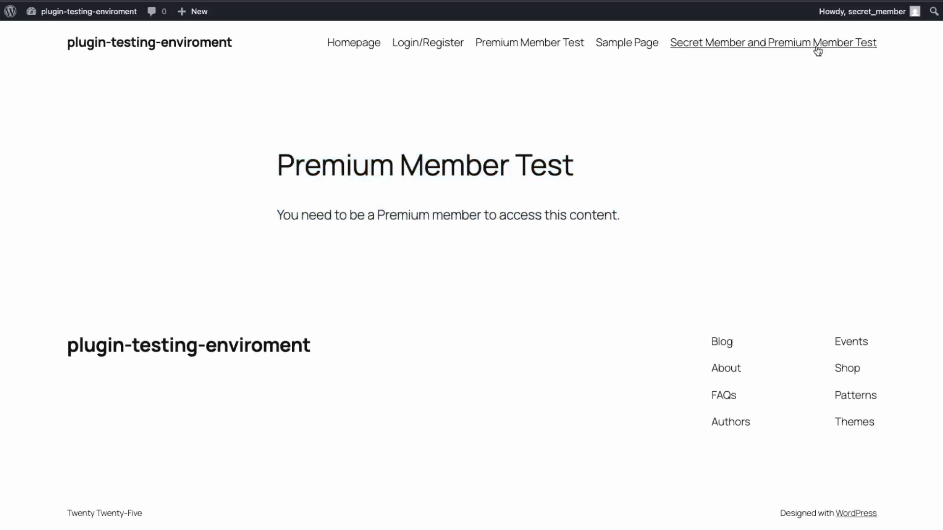
{"action": "left_click", "coordinate": [709, 45]}
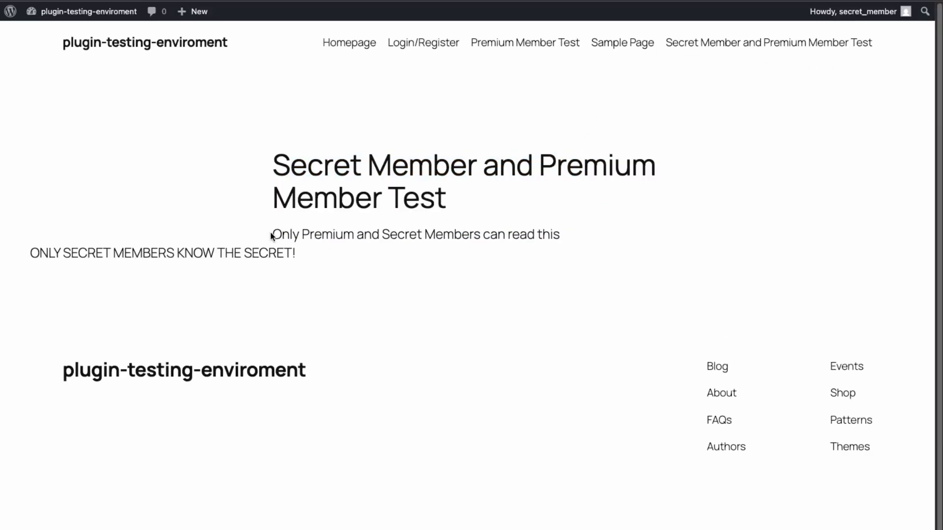
{"action": "left_click_drag", "start_coordinate": [271, 236], "coordinate": [354, 239]}
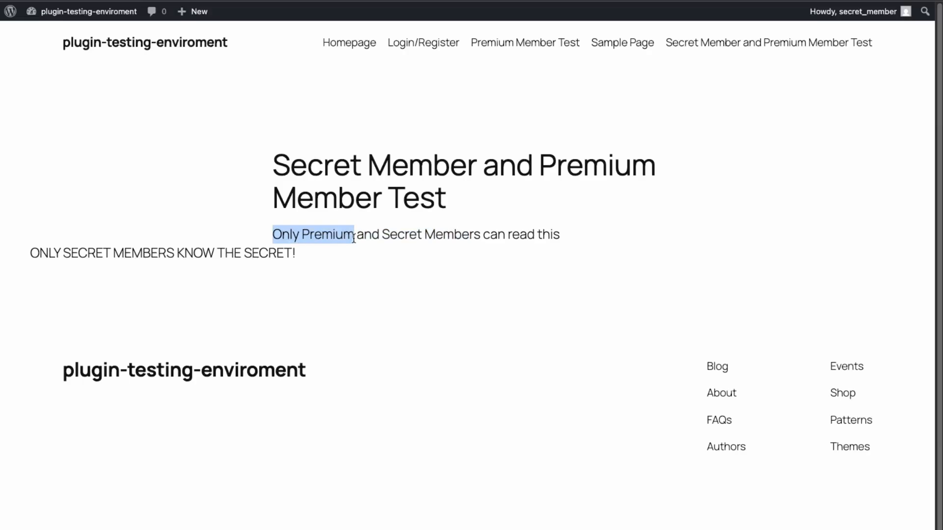
{"action": "left_click", "coordinate": [23, 255]}
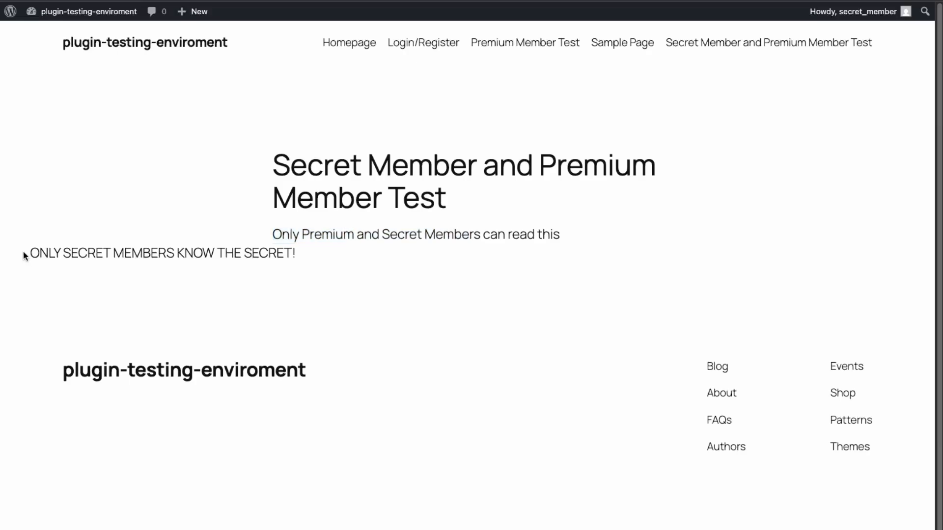
{"action": "left_click_drag", "start_coordinate": [23, 255], "coordinate": [252, 255]}
{"action": "left_click", "coordinate": [328, 265]}
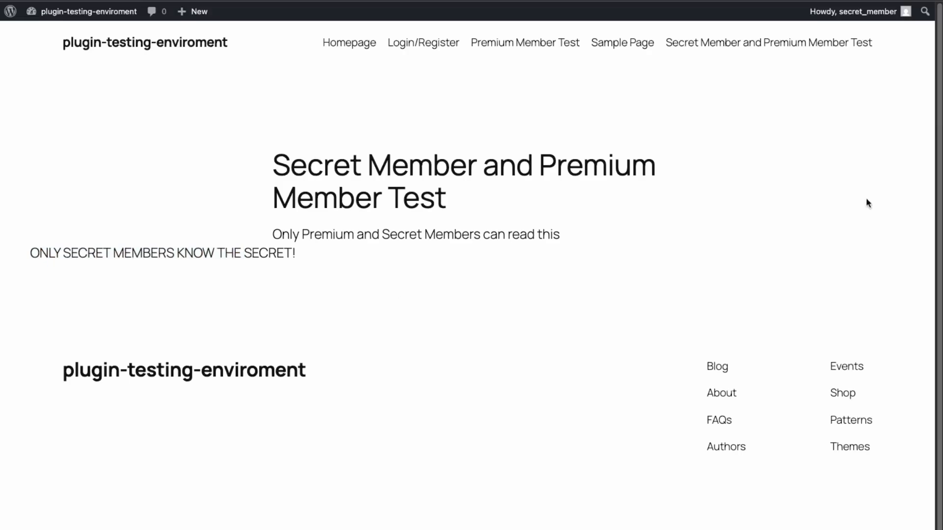